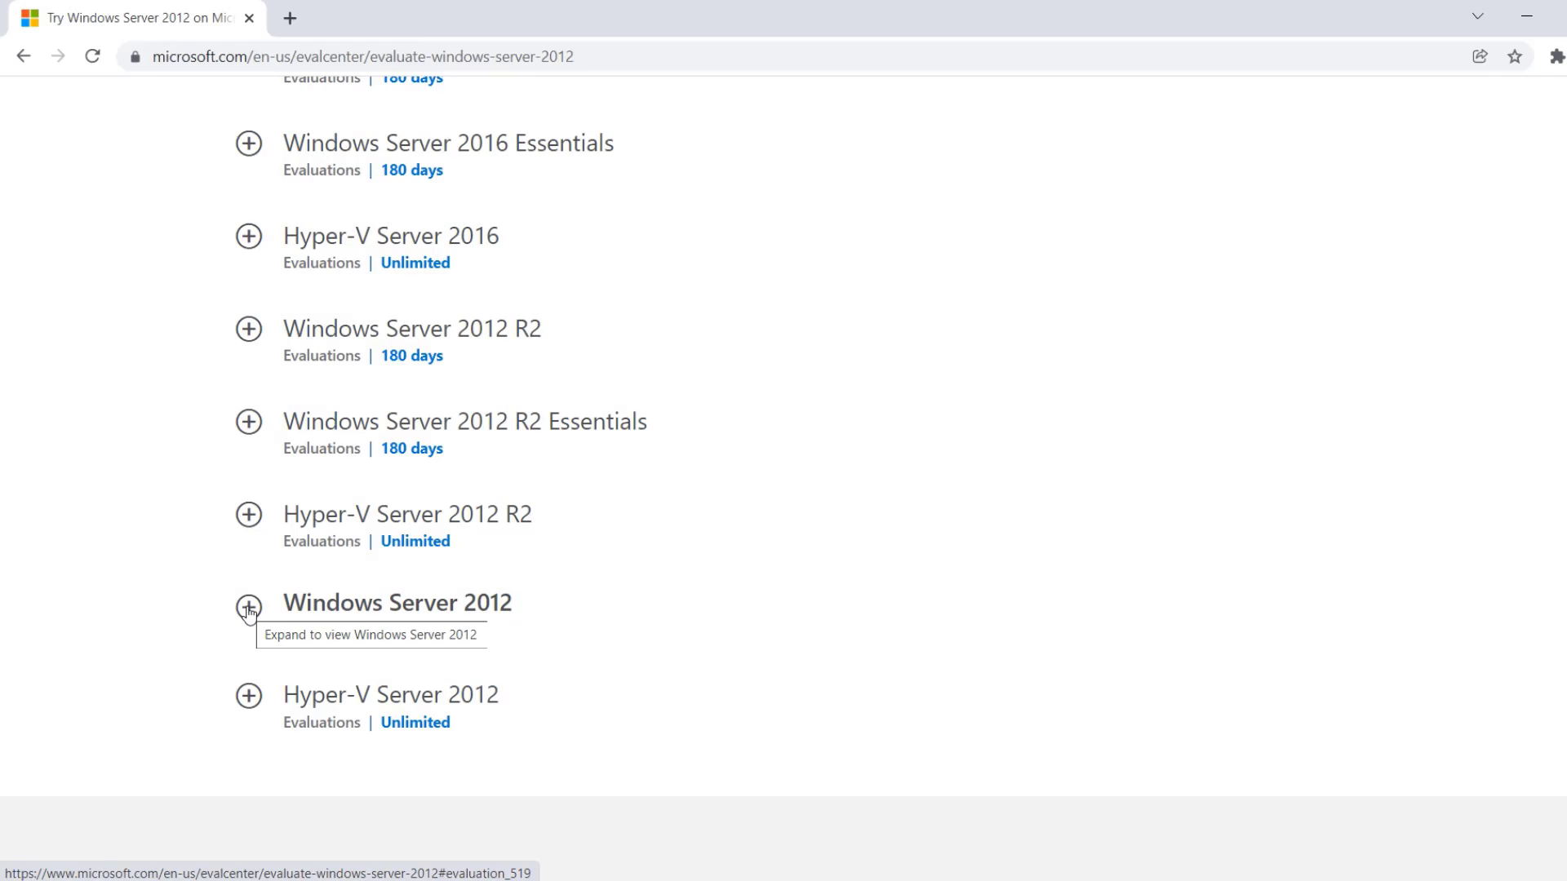
Step: Expand the Windows Server 2012 evaluation and continue with the ISO experience
click(249, 608)
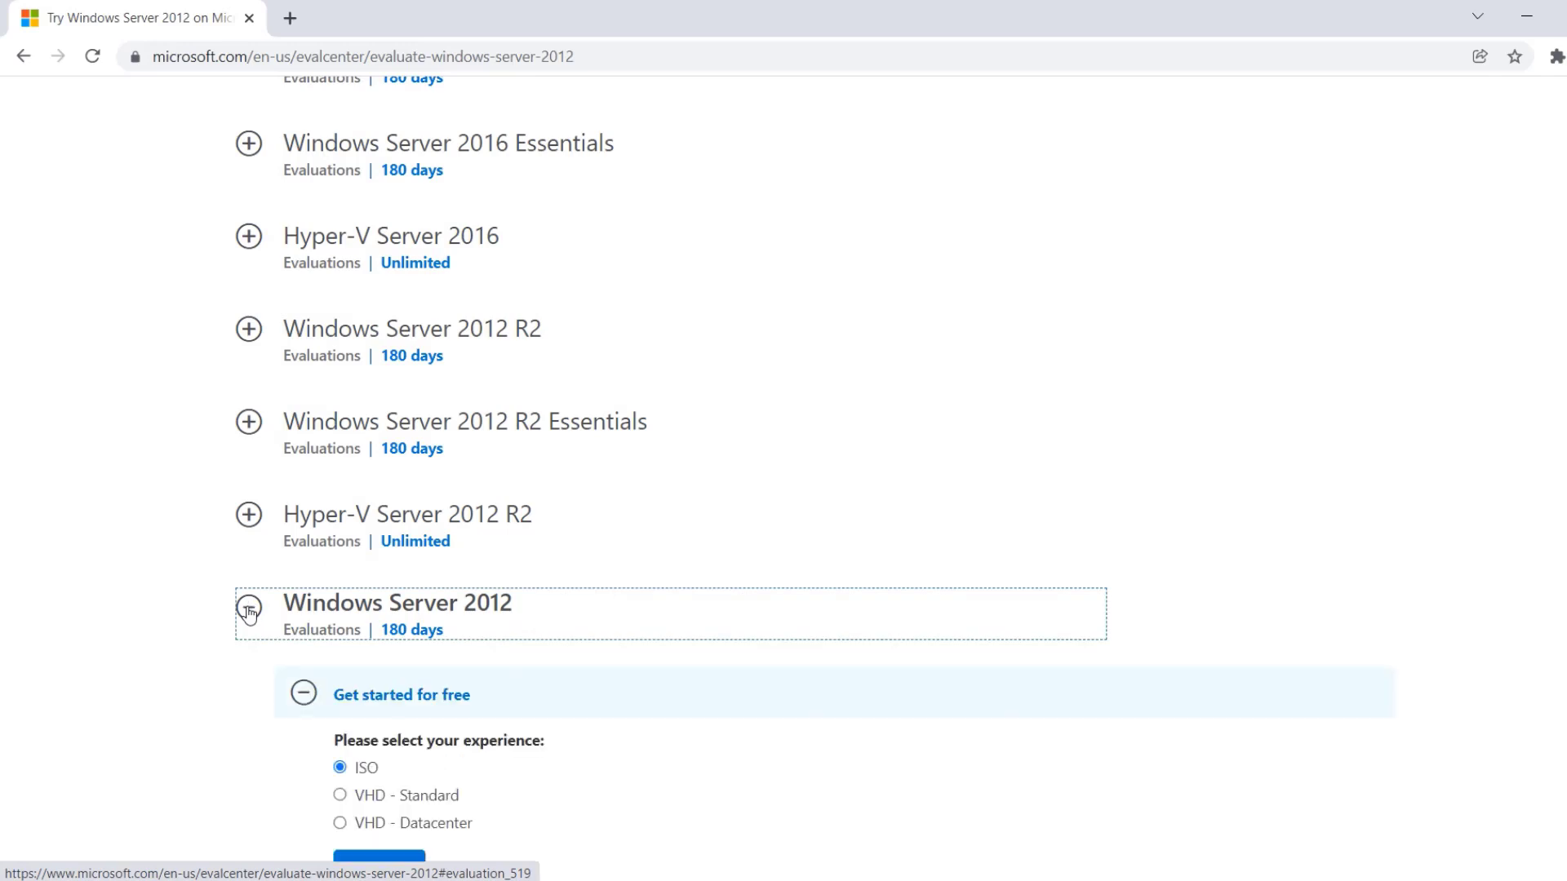
scroll(133, 595, down, 1)
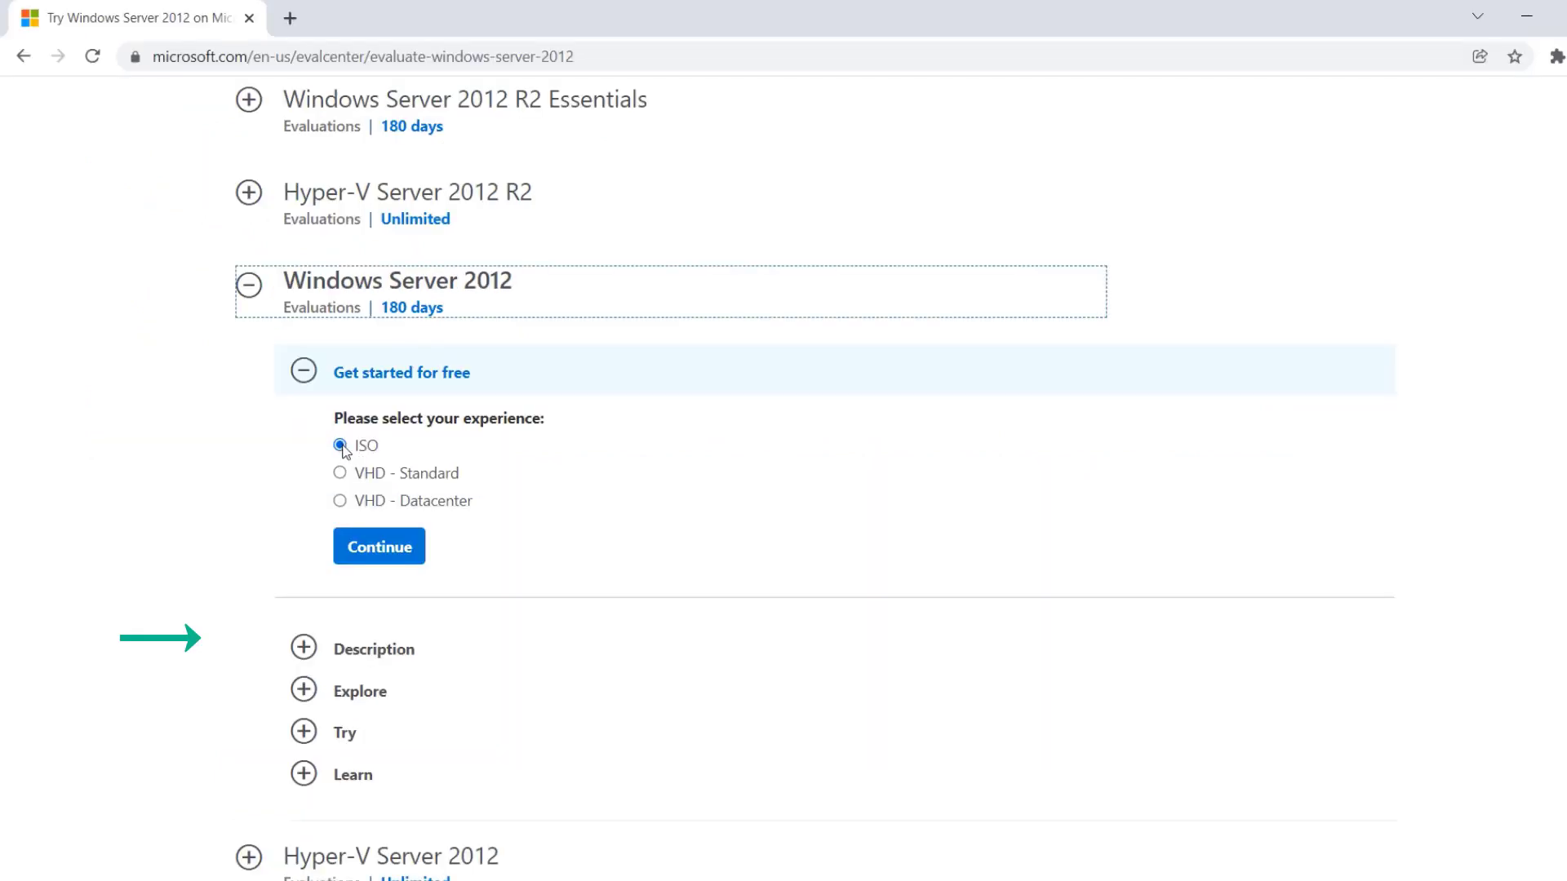
click(384, 559)
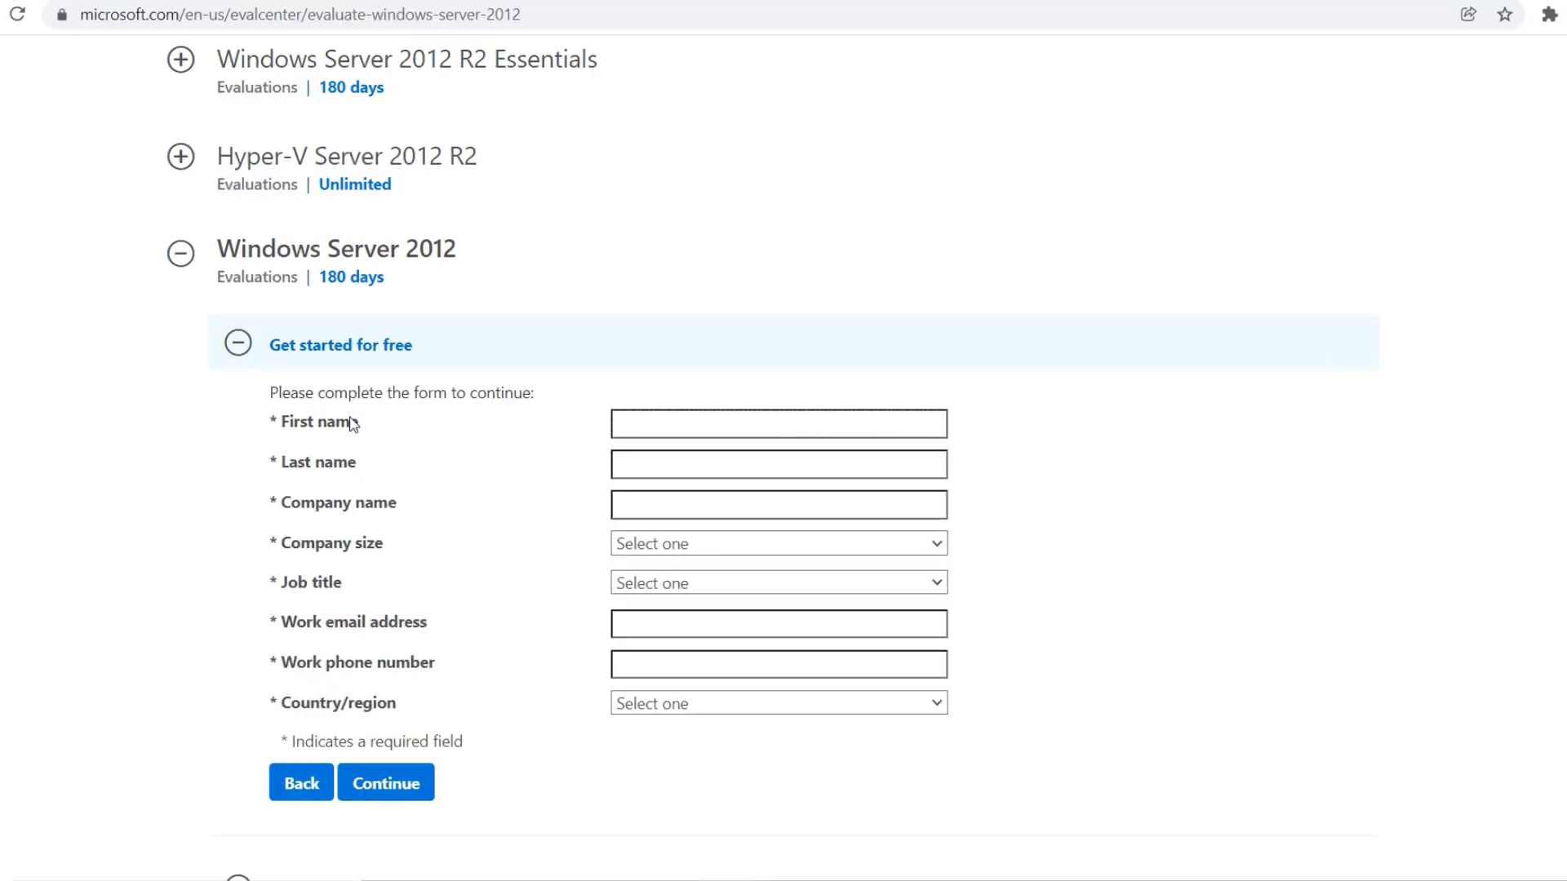
Step: Fill in the first name and last name in the registration form, and enter "no company" as the company name
click(637, 425)
click(658, 468)
click(657, 465)
click(657, 507)
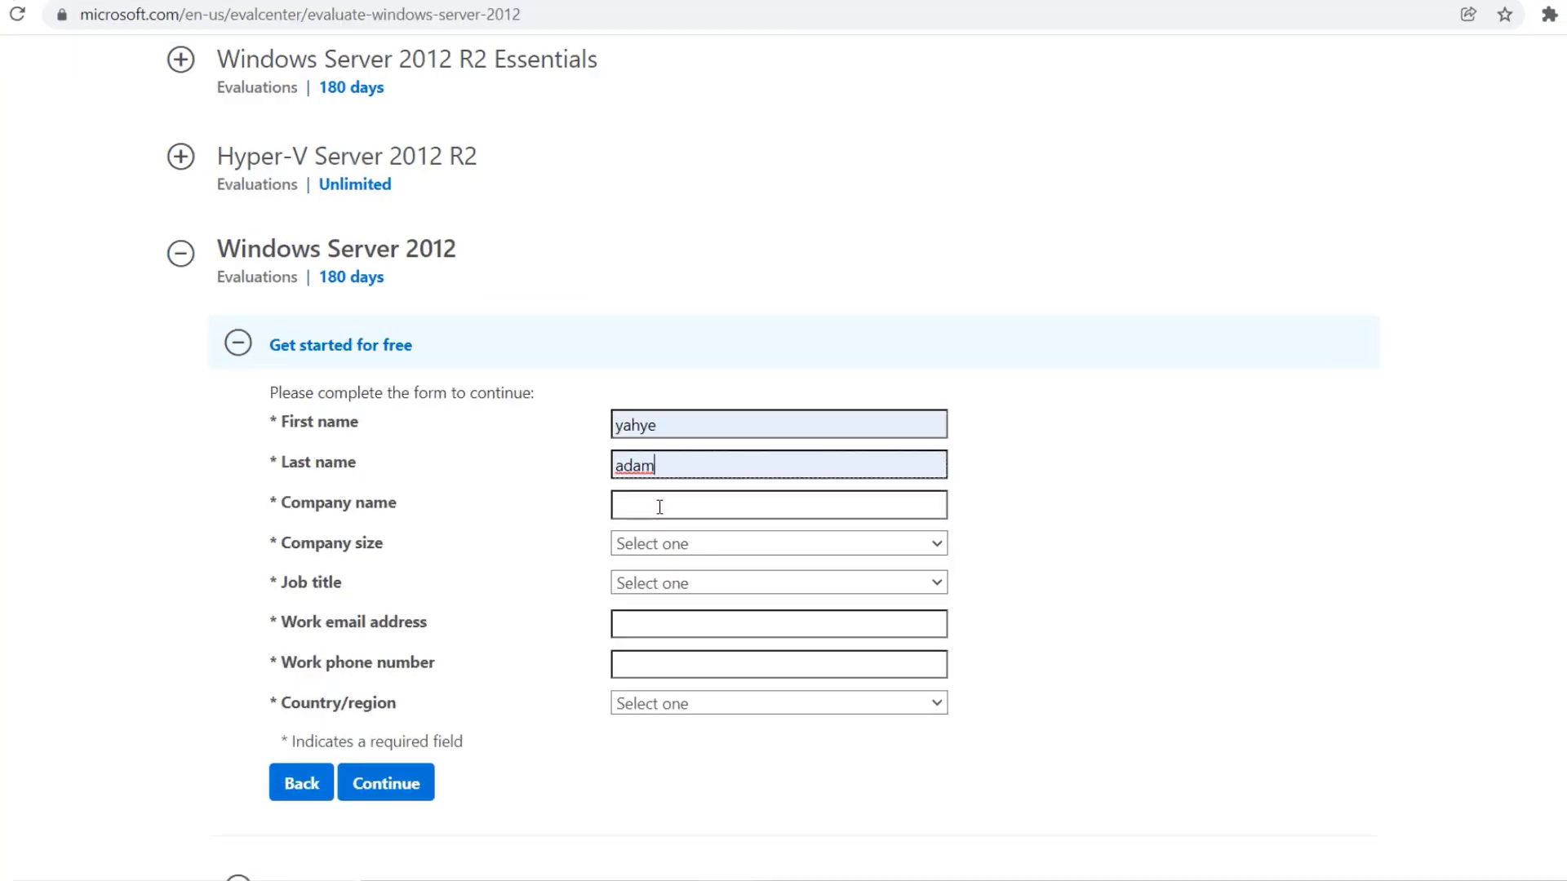
click(655, 503)
click(665, 550)
Step: Set the company size to 1 and the job title to Analyst/Press
click(665, 543)
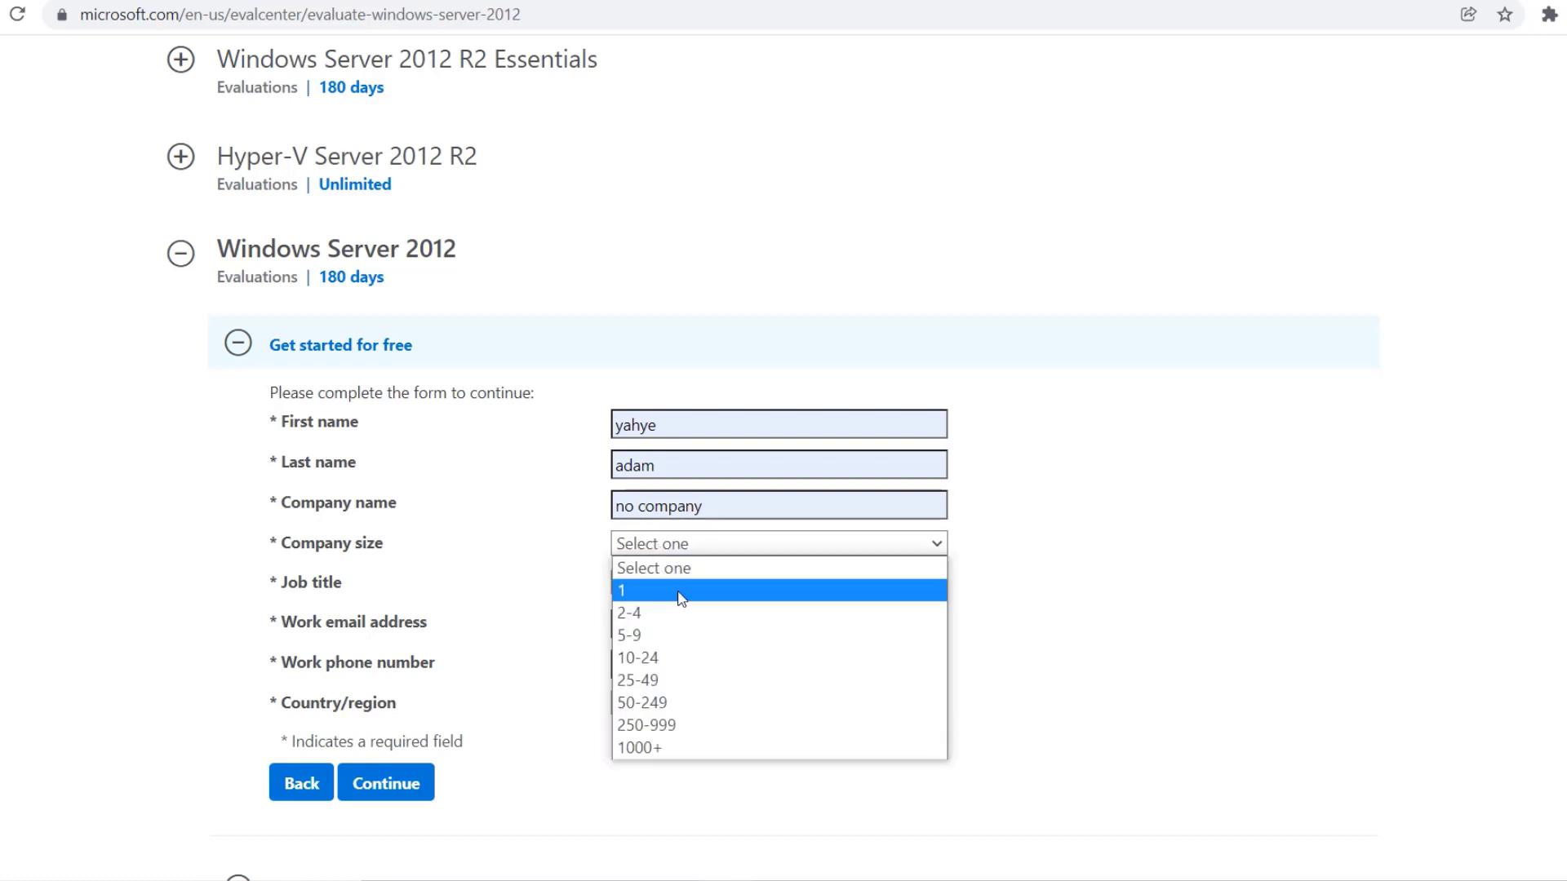
click(667, 594)
click(620, 584)
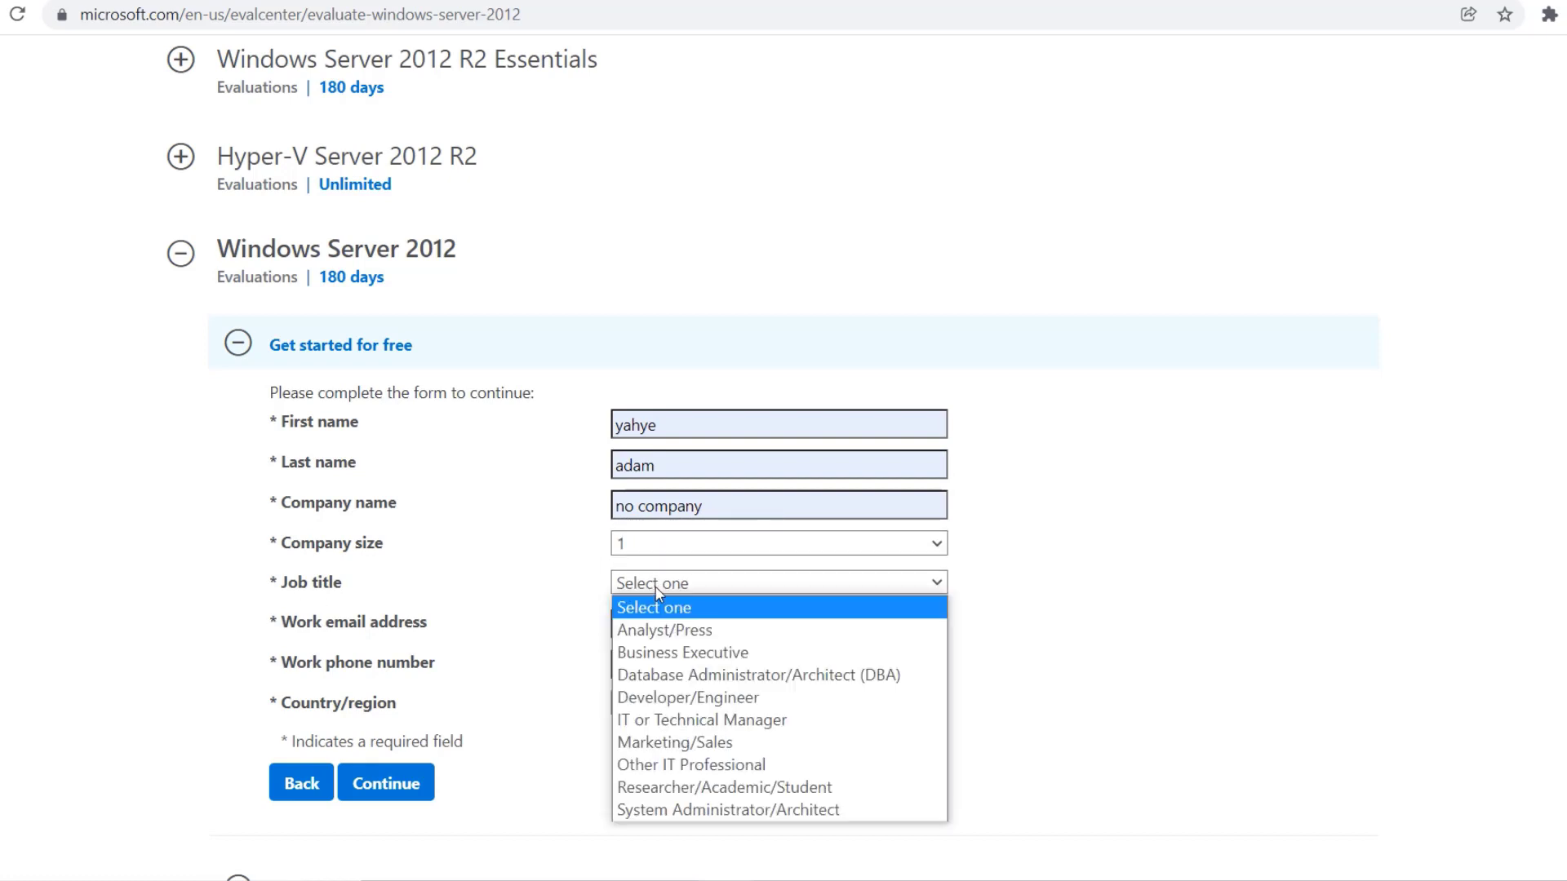
click(658, 629)
Step: Fill in the work email address and work phone number in the form
click(718, 627)
click(677, 662)
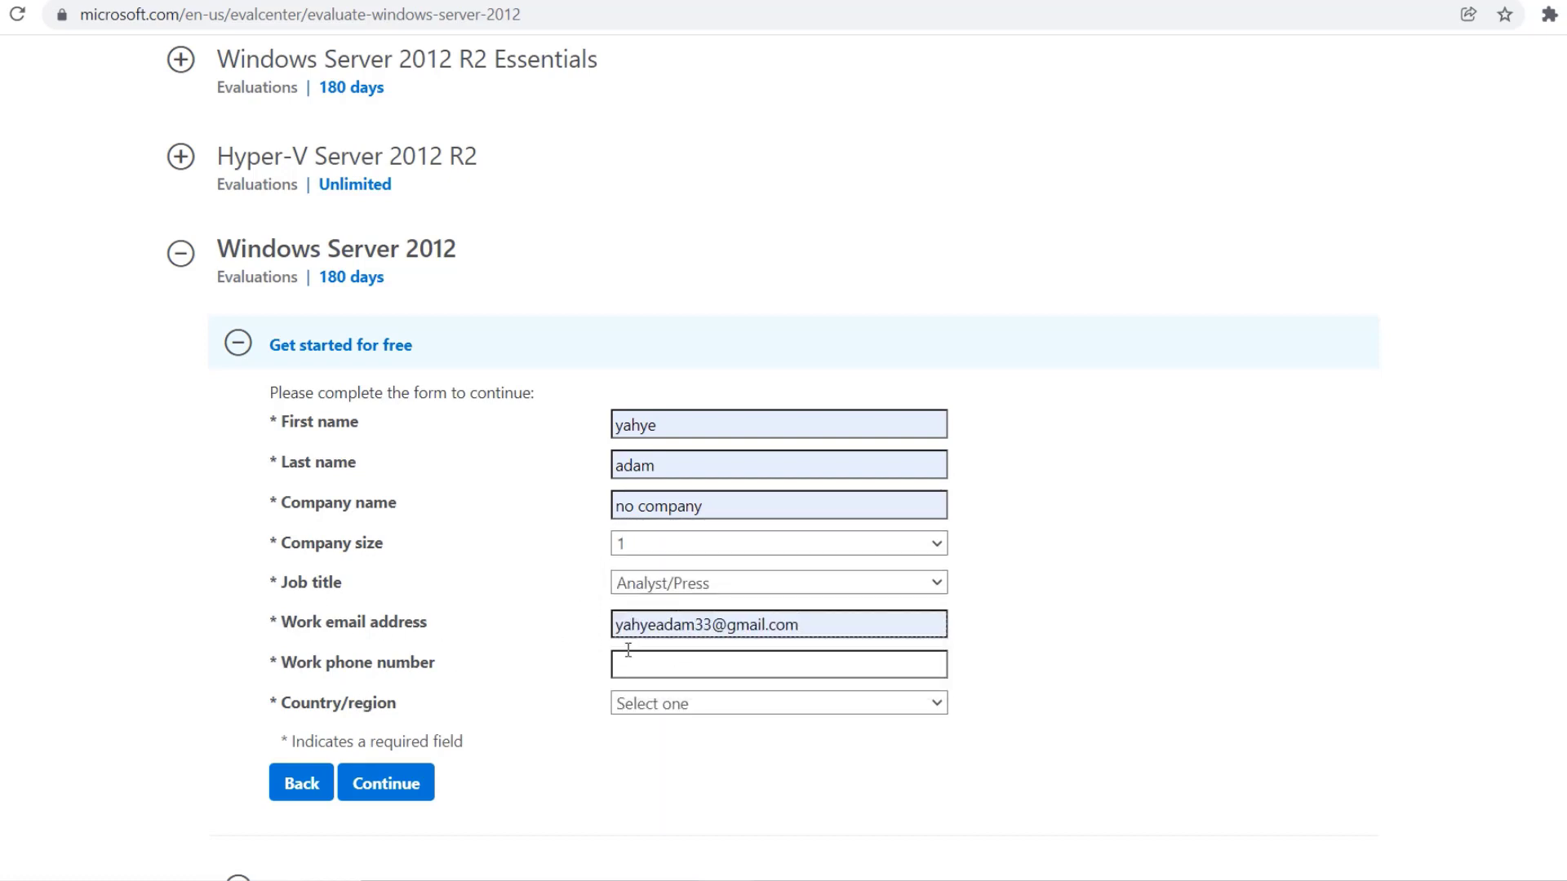
click(644, 664)
click(653, 723)
Step: Set the country/region to Somalia and submit the registration form
click(653, 702)
text(somalia)
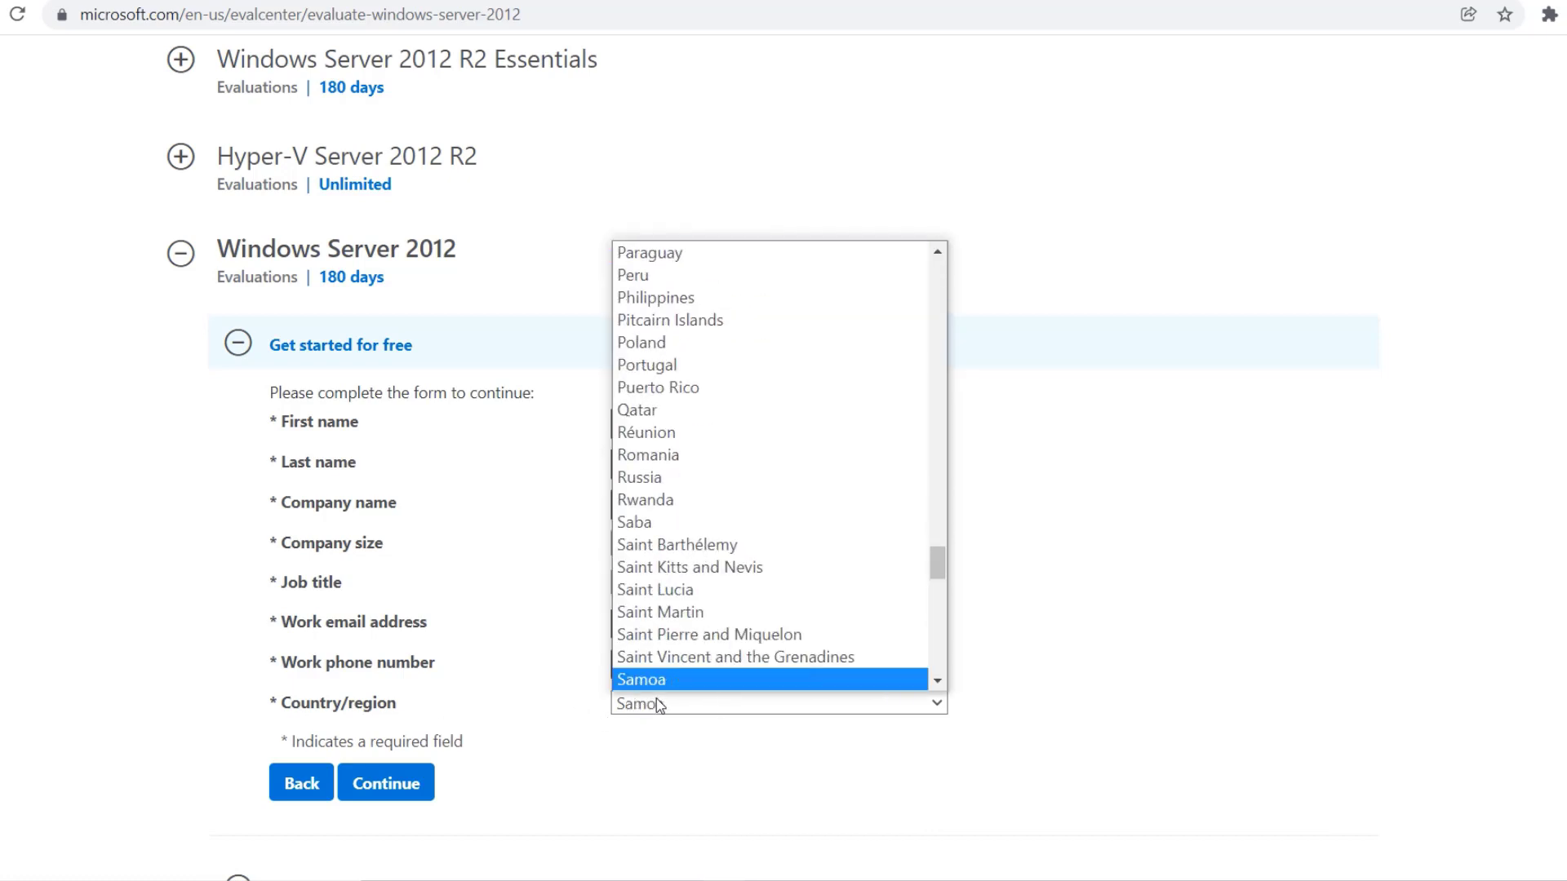
key(Return)
scroll(1177, 429, down, 3)
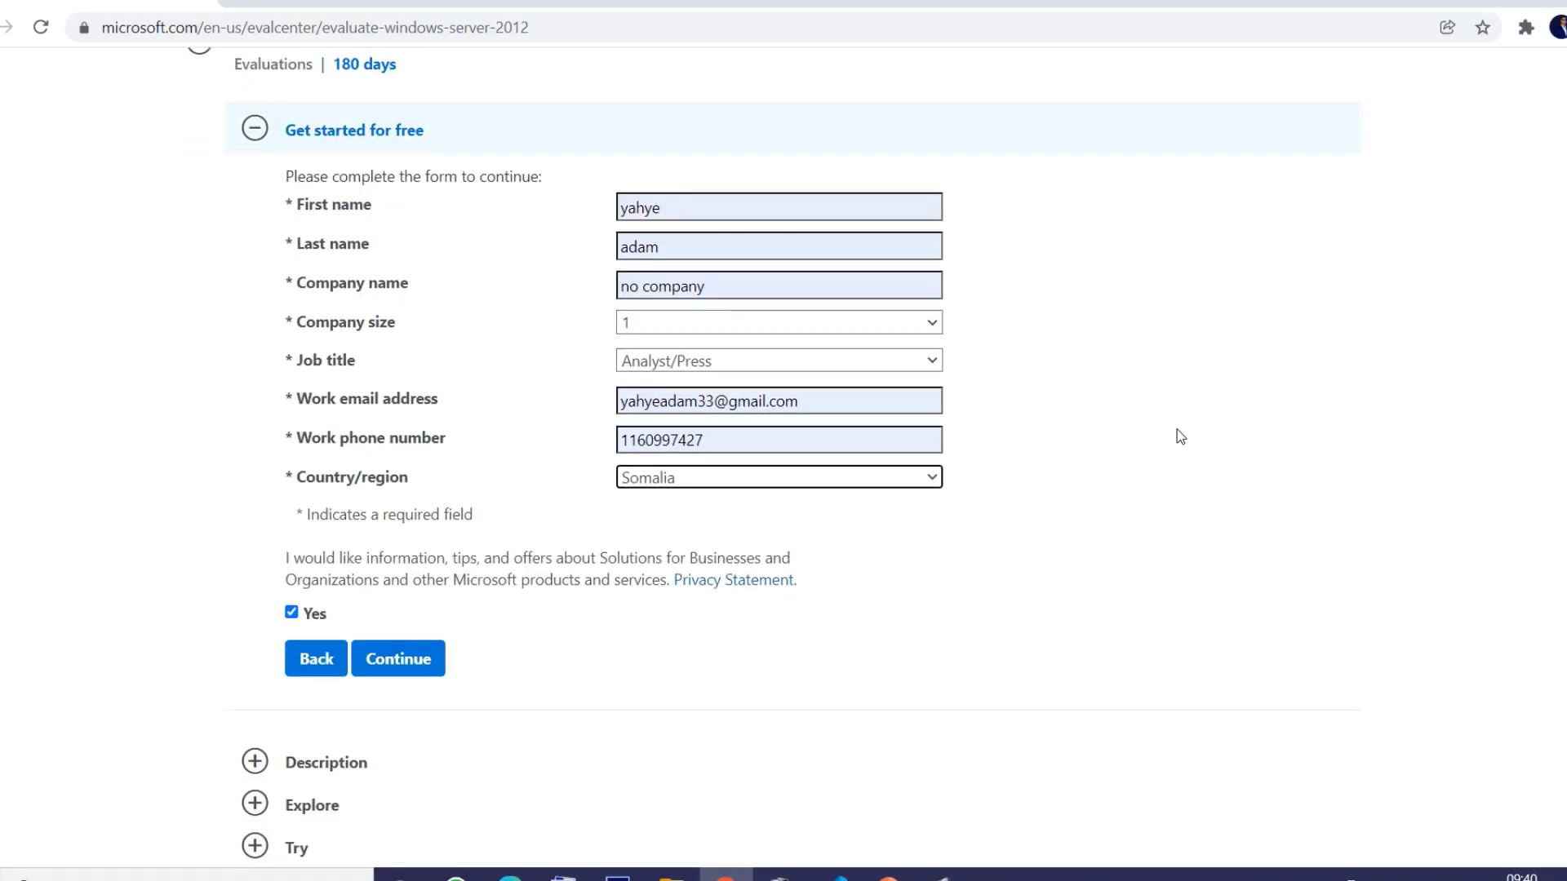
click(404, 674)
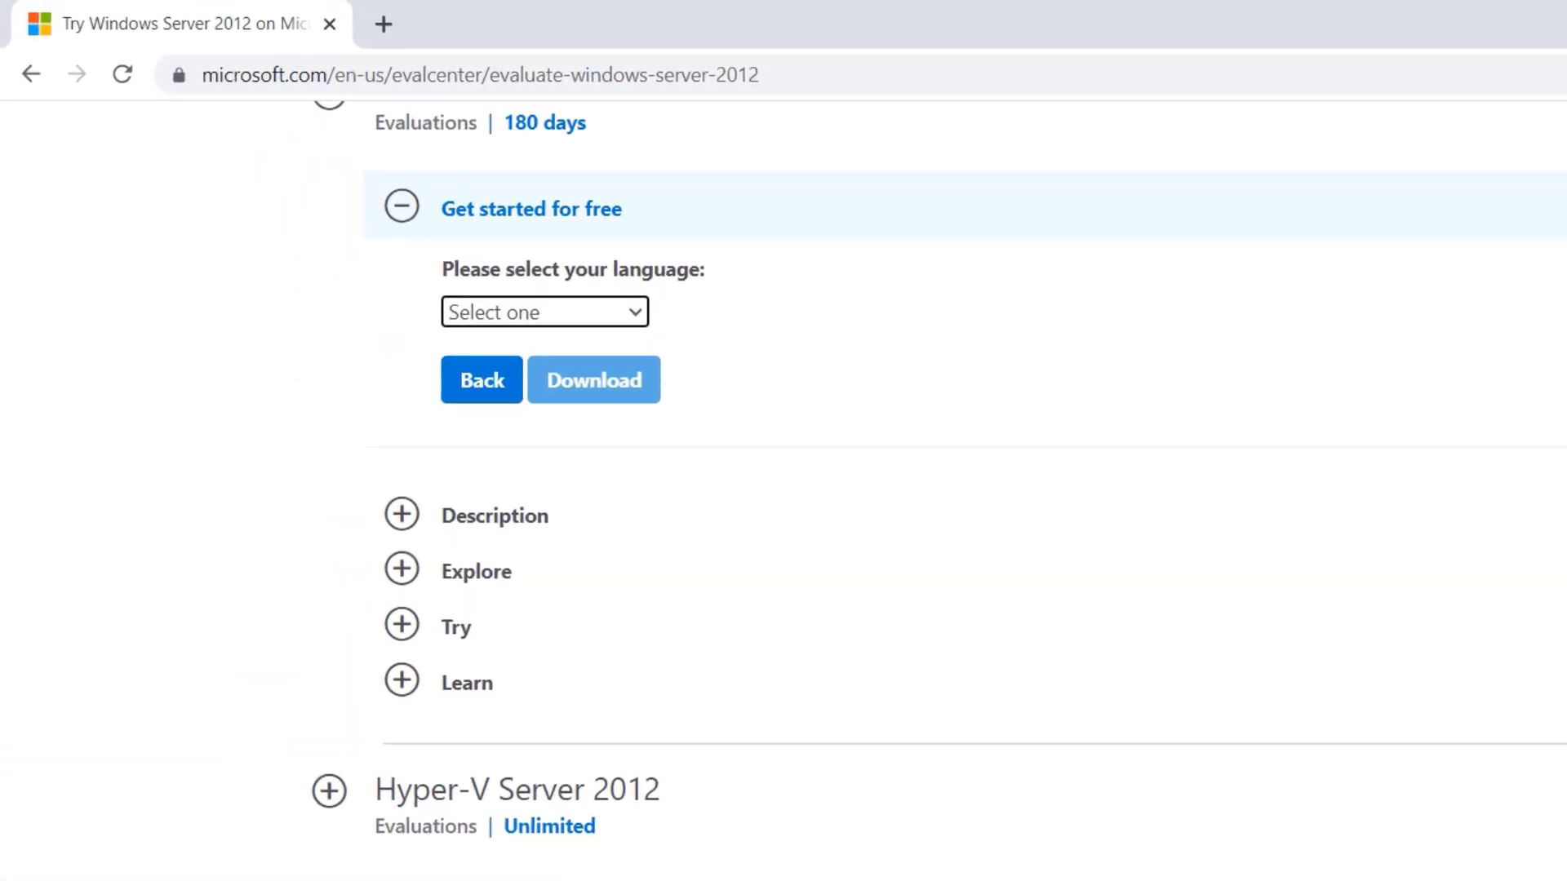
Step: Download the English Windows Server 2012 ISO to D:\, and select the ISO file on NEW VOLUME (E:) in File Explorer
click(633, 316)
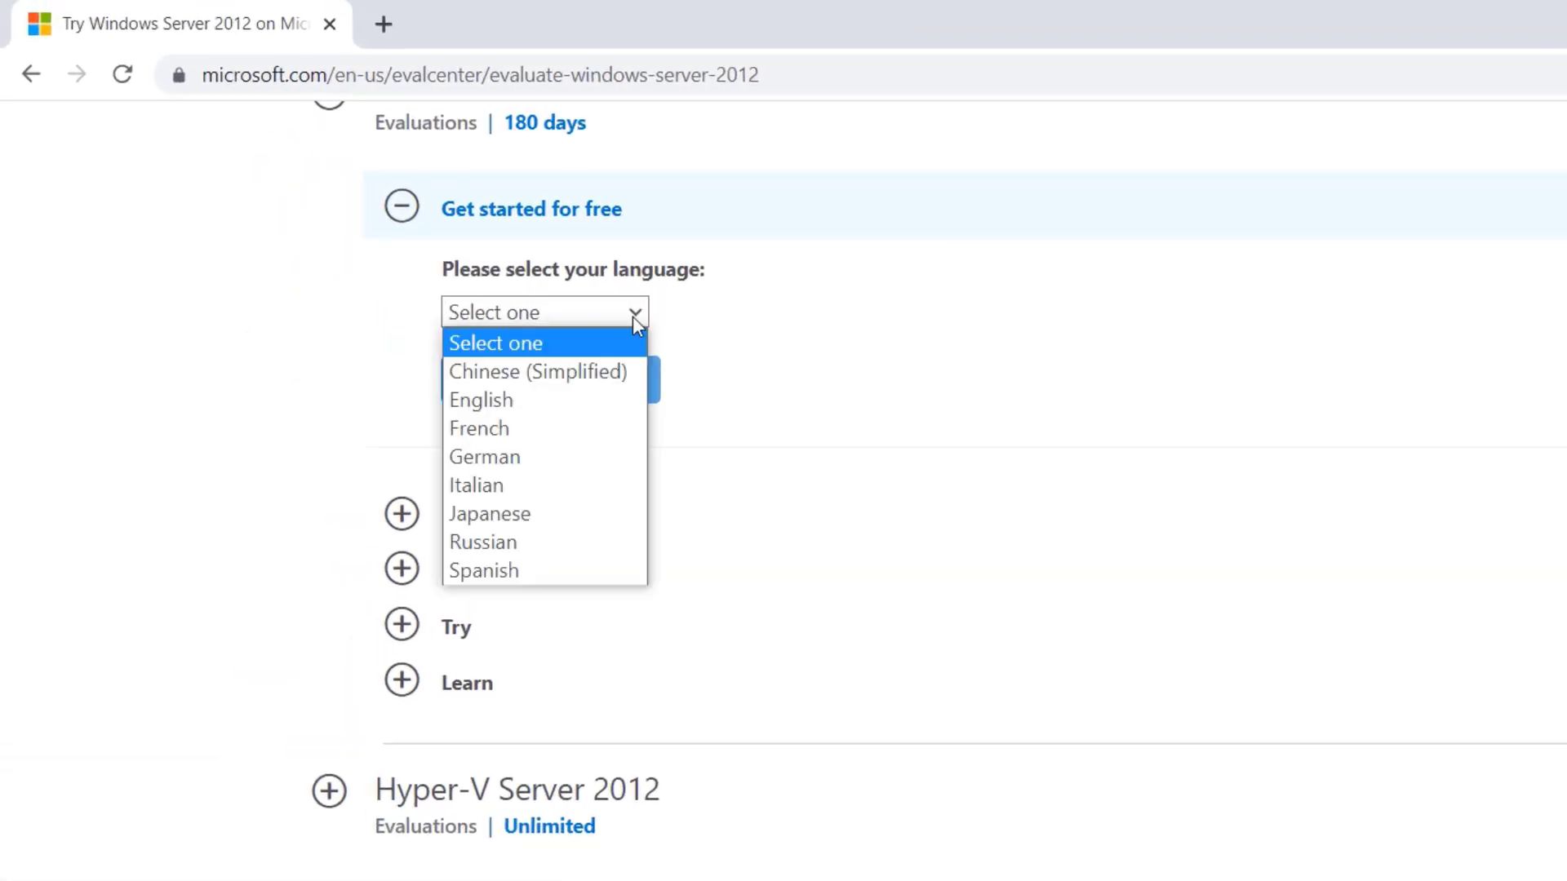
click(531, 401)
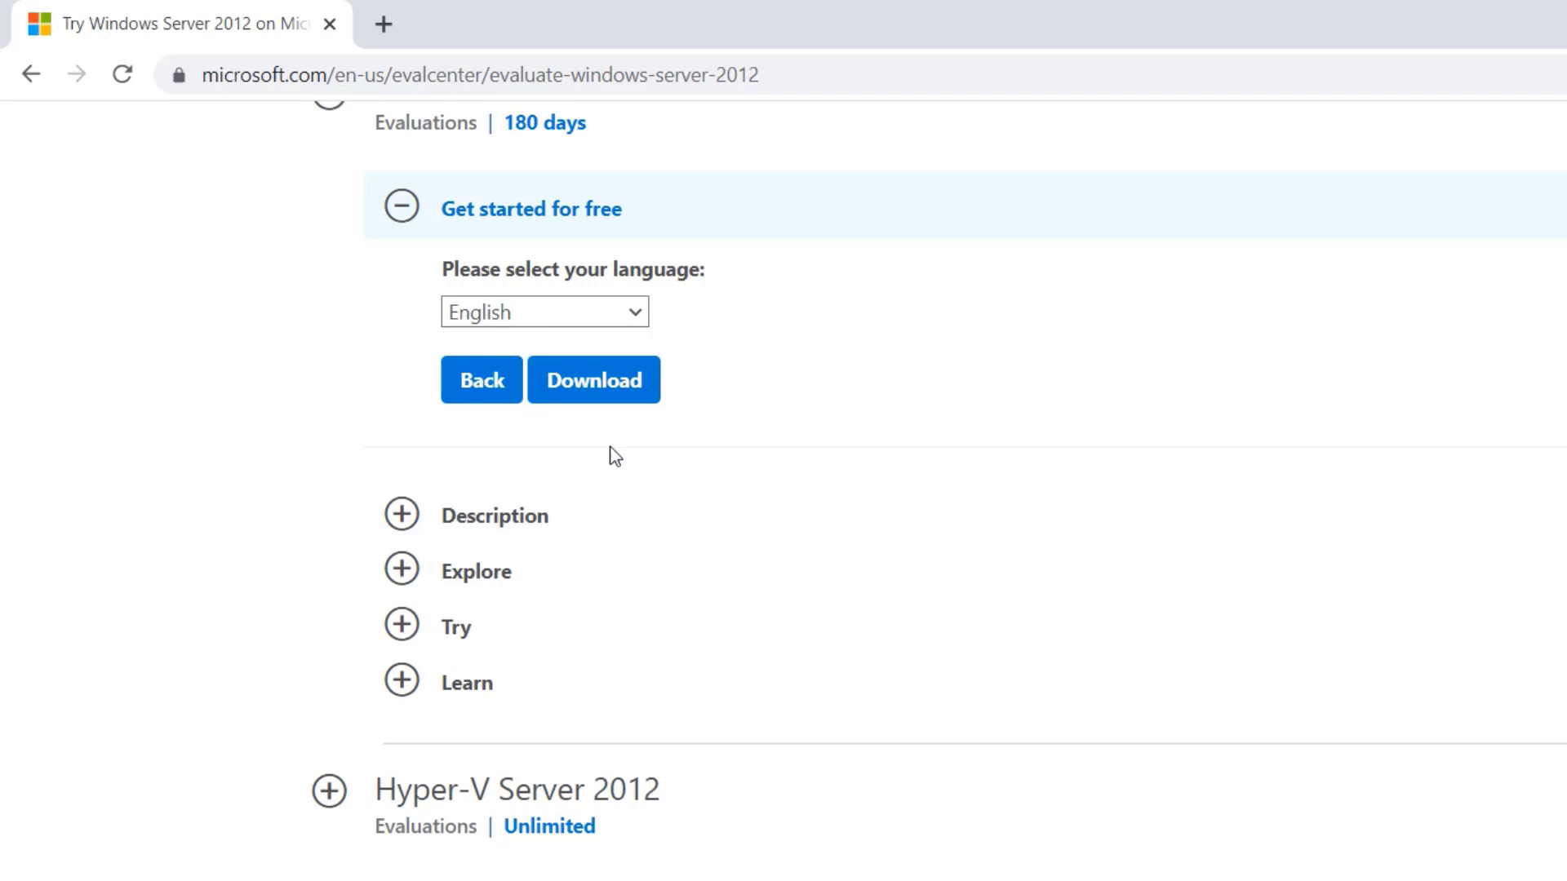
click(599, 382)
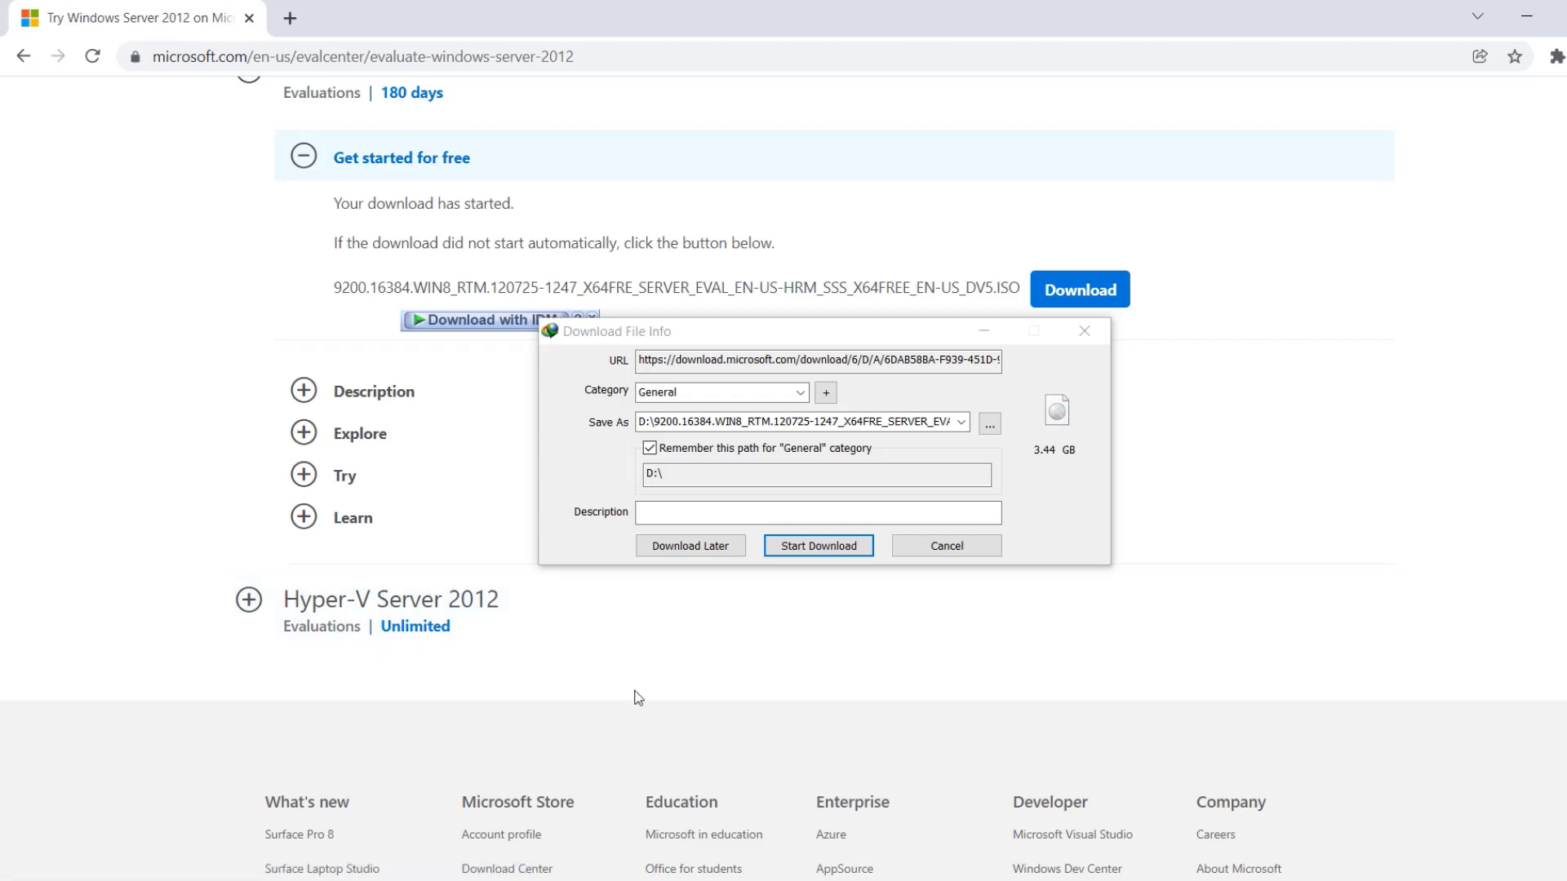
click(840, 548)
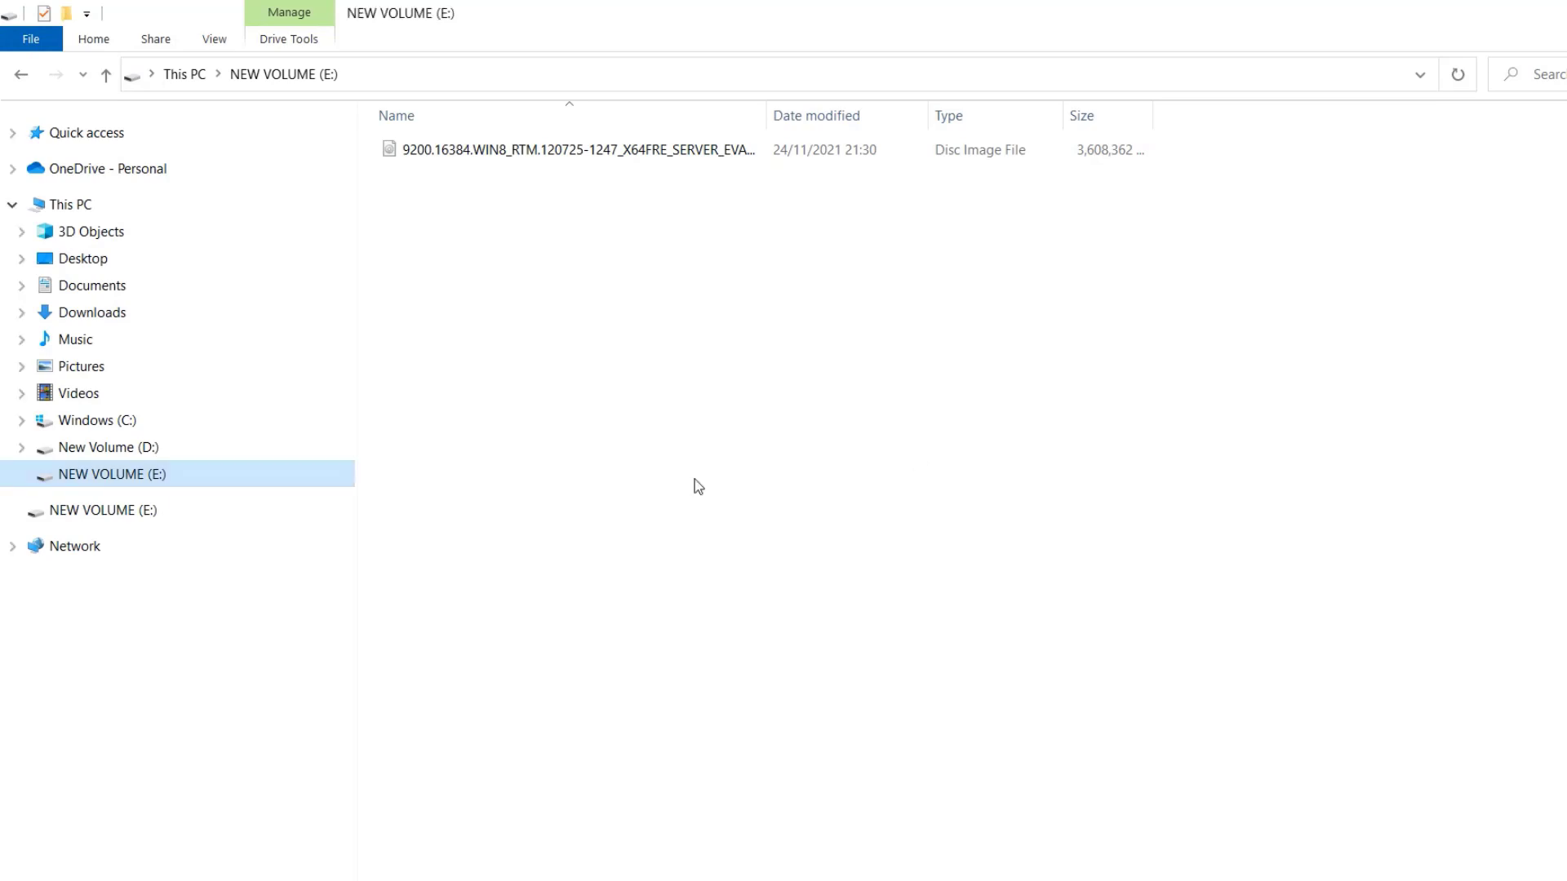
click(527, 156)
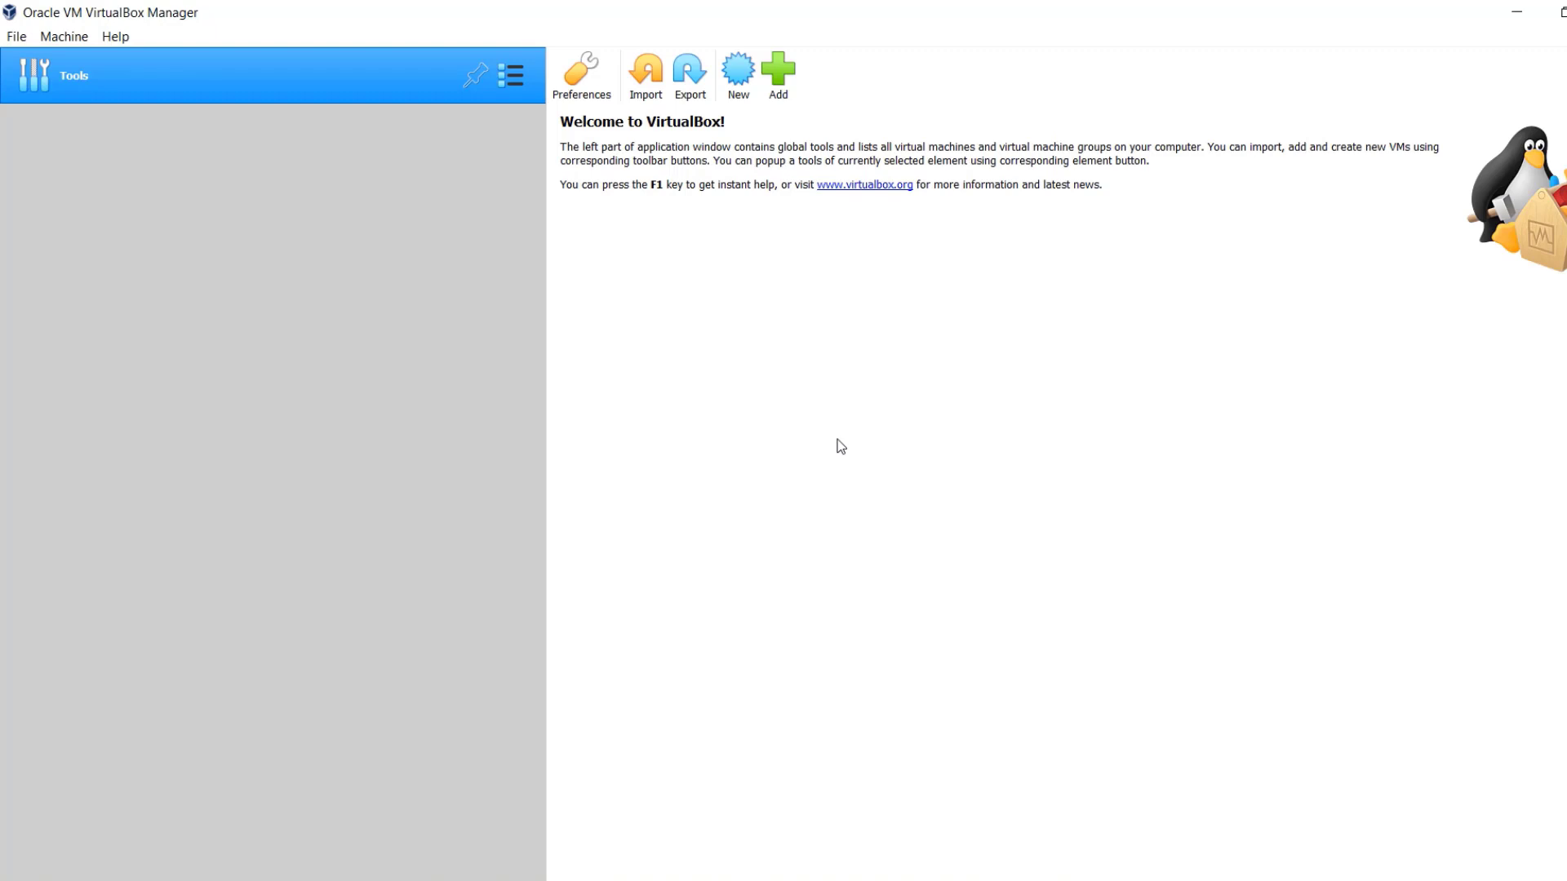
Step: In VirtualBox, start a new virtual machine named "Windwos Server 2012" with type Microsoft Windows and version Windows 2012 (64-bit)
click(748, 77)
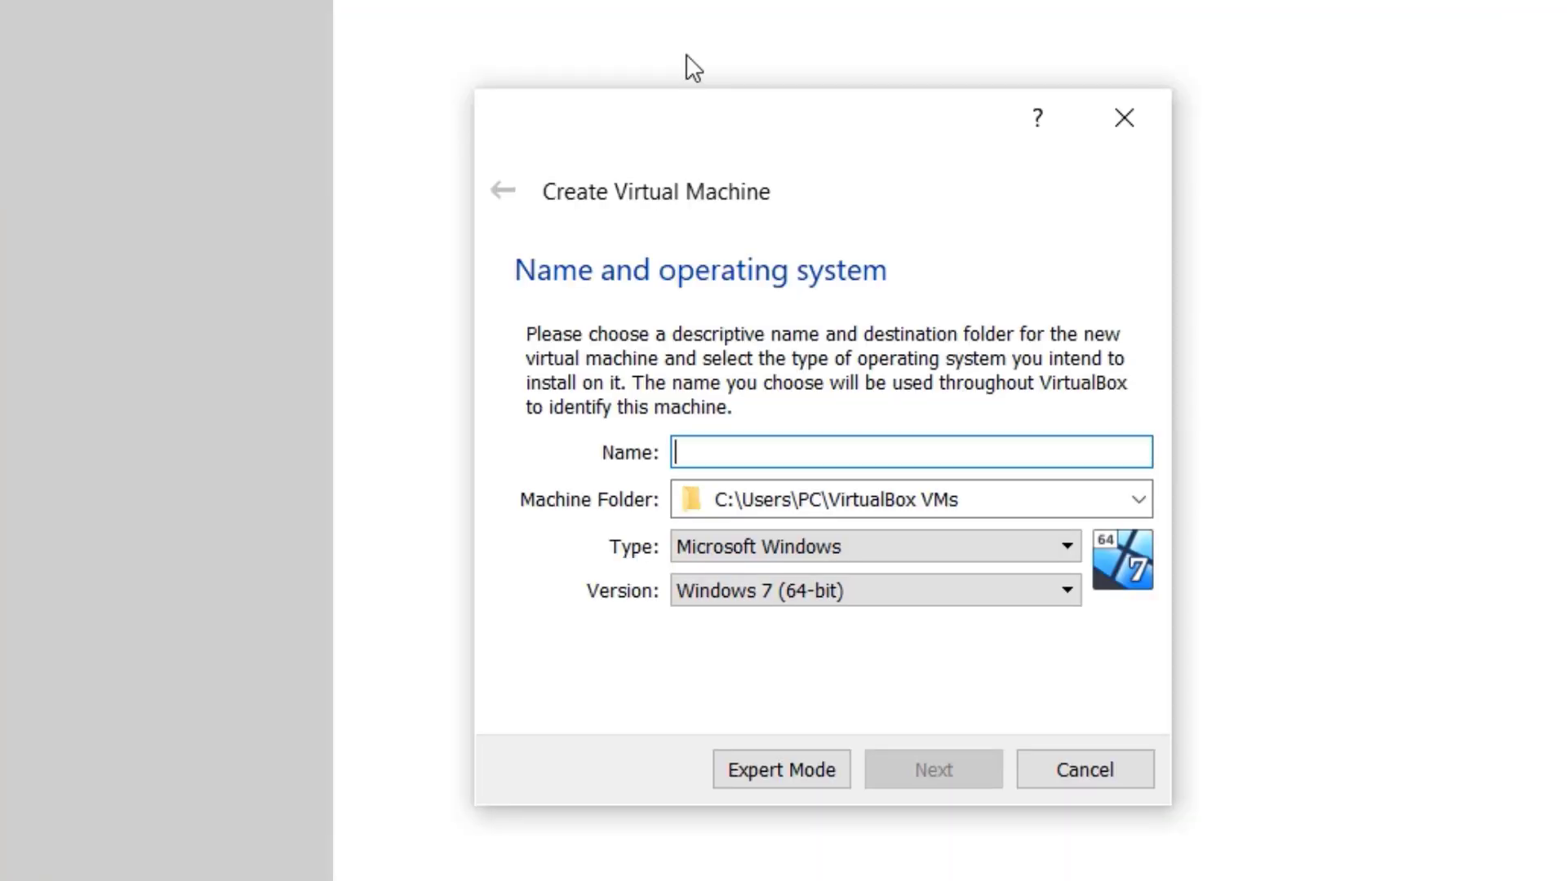
text(Windwos S)
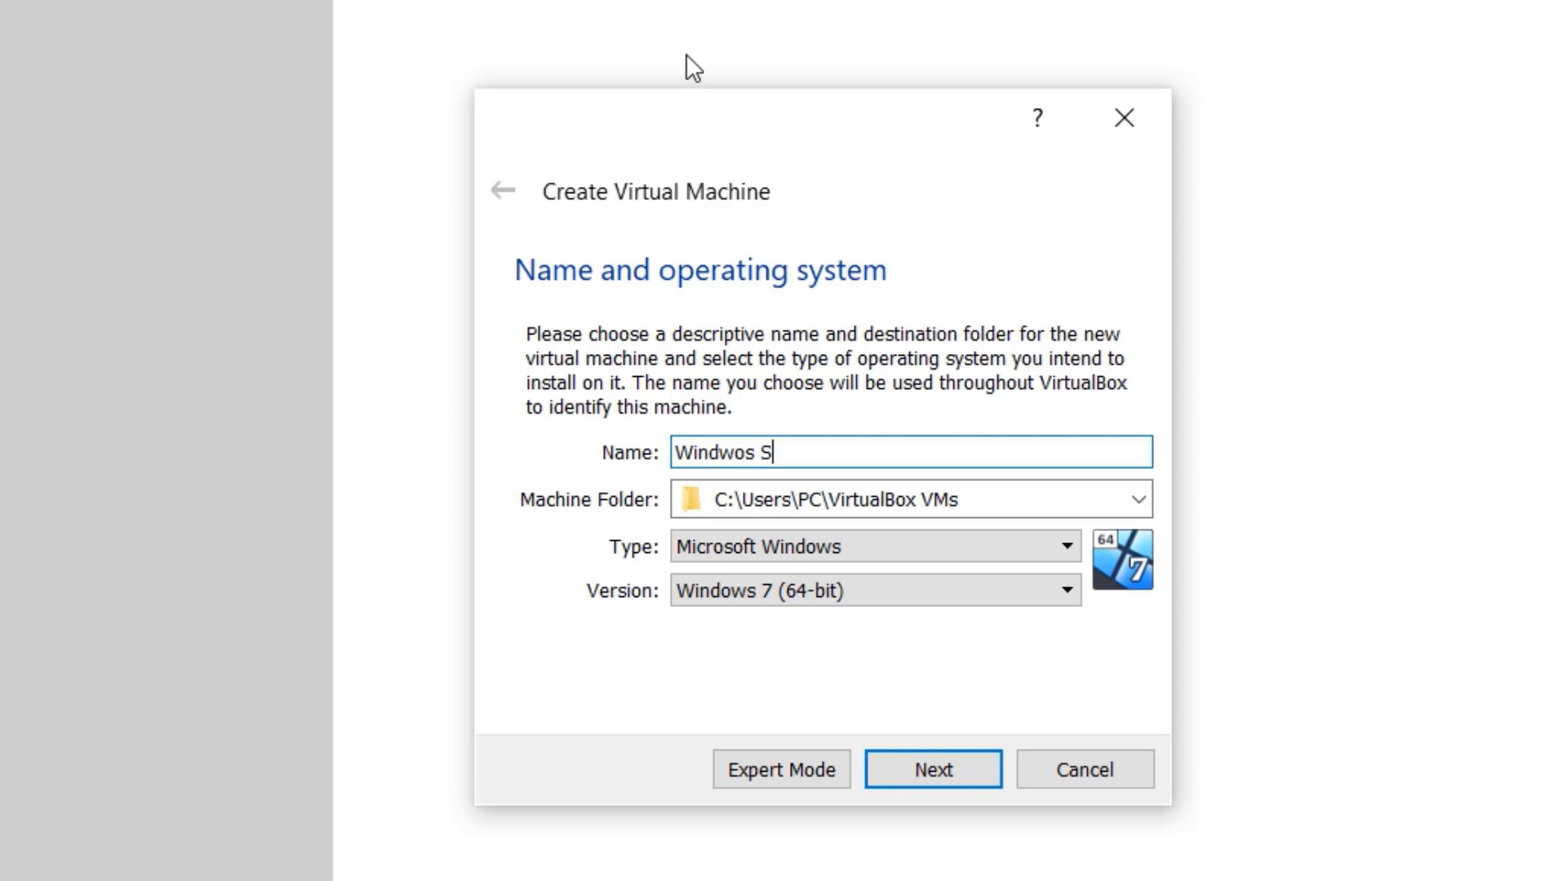
text(erver 2012)
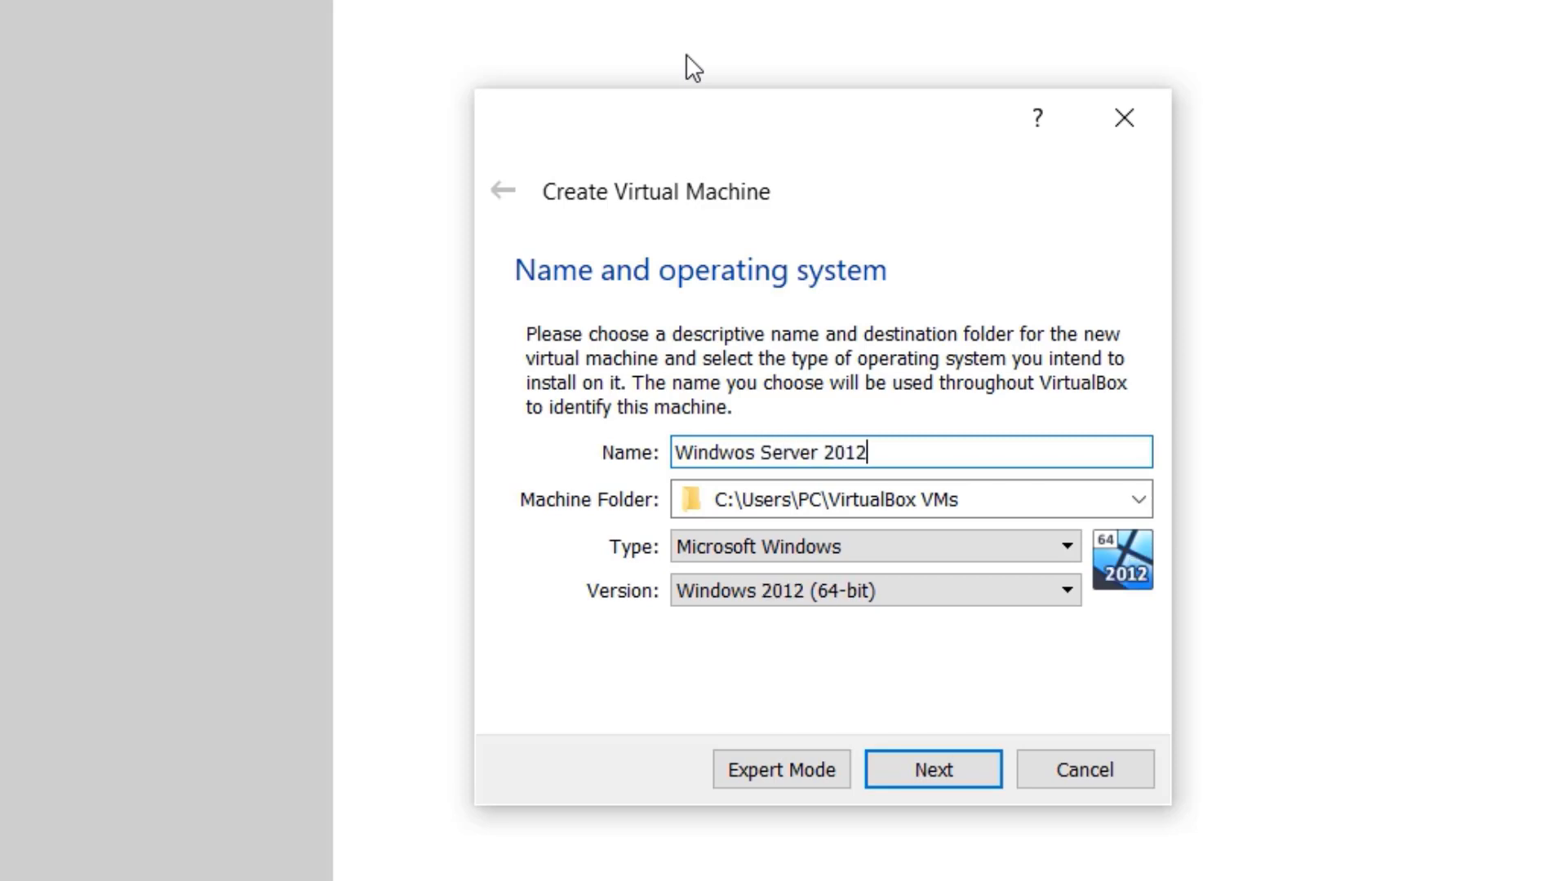
click(955, 781)
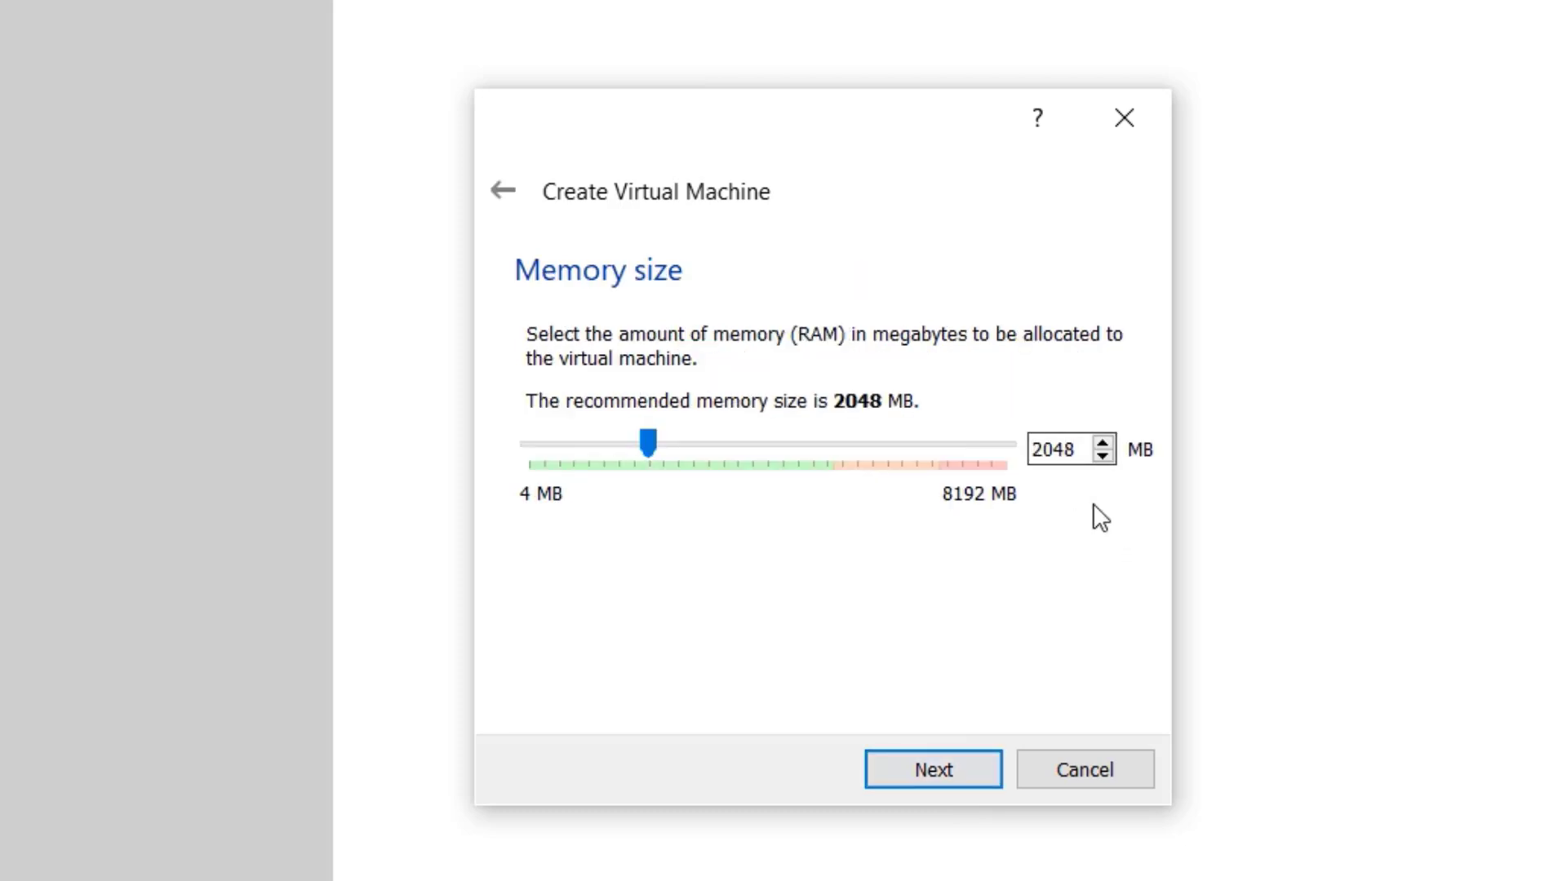
Step: Set the virtual machine's memory size to 1024 MB and proceed to the hard disk setup
double_click(1048, 449)
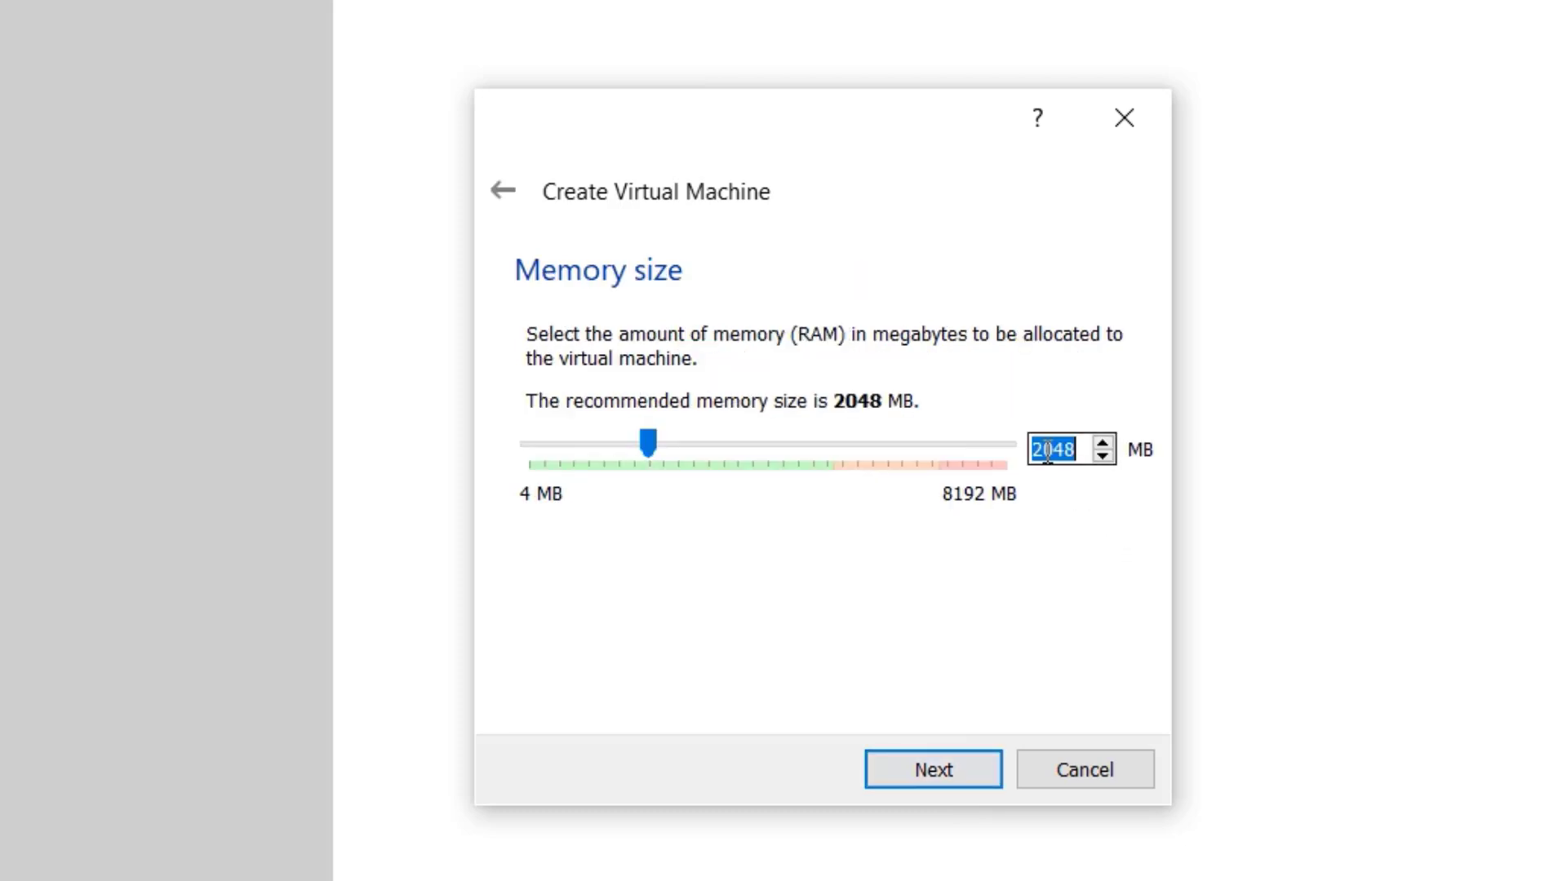
text(10)
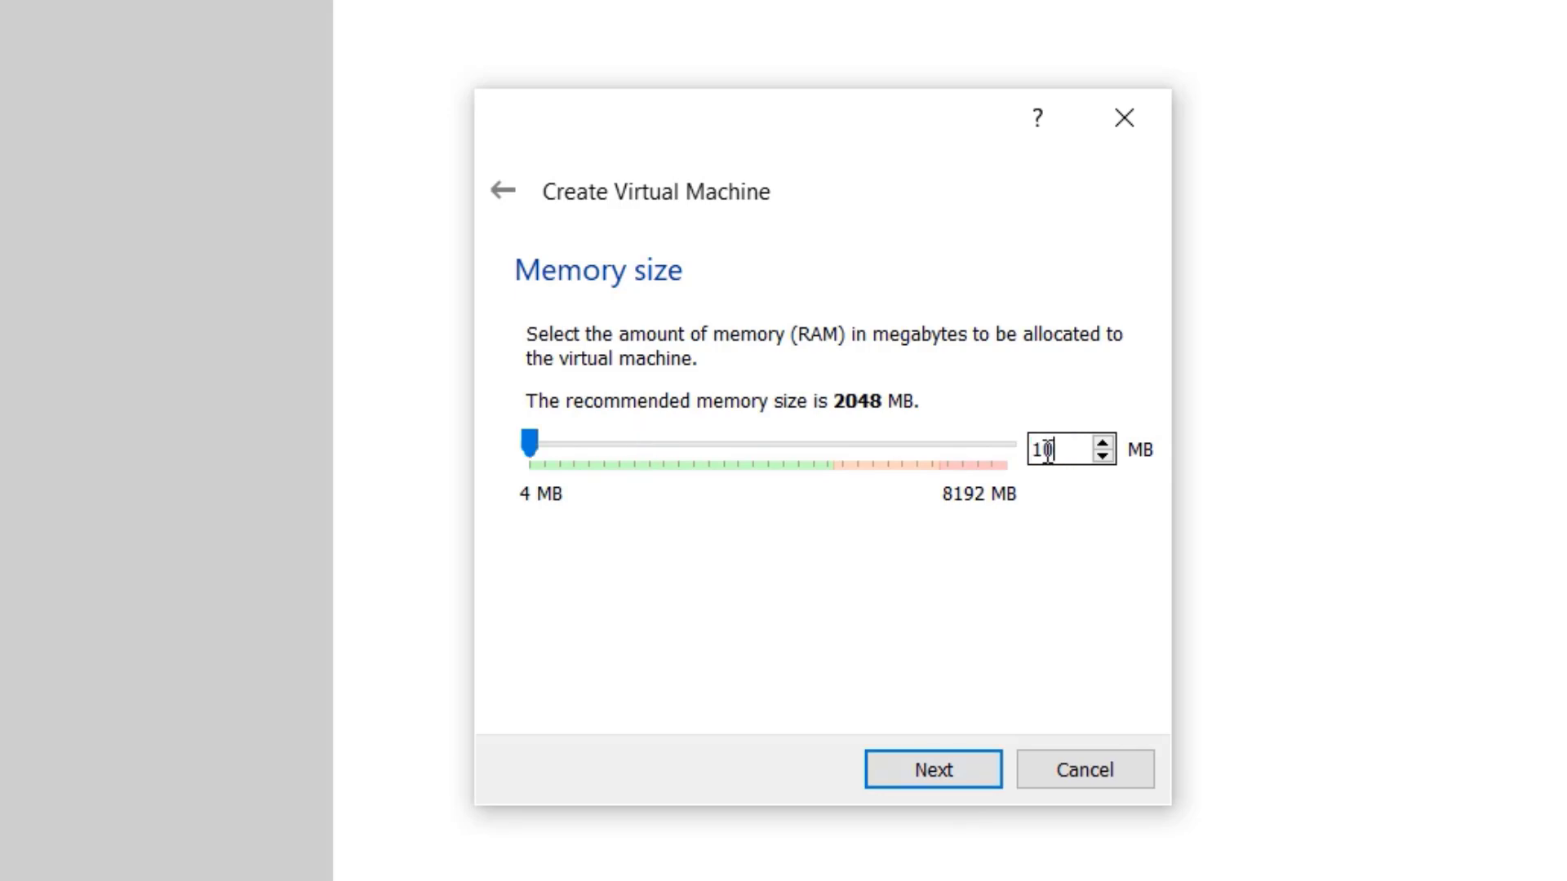
text(24)
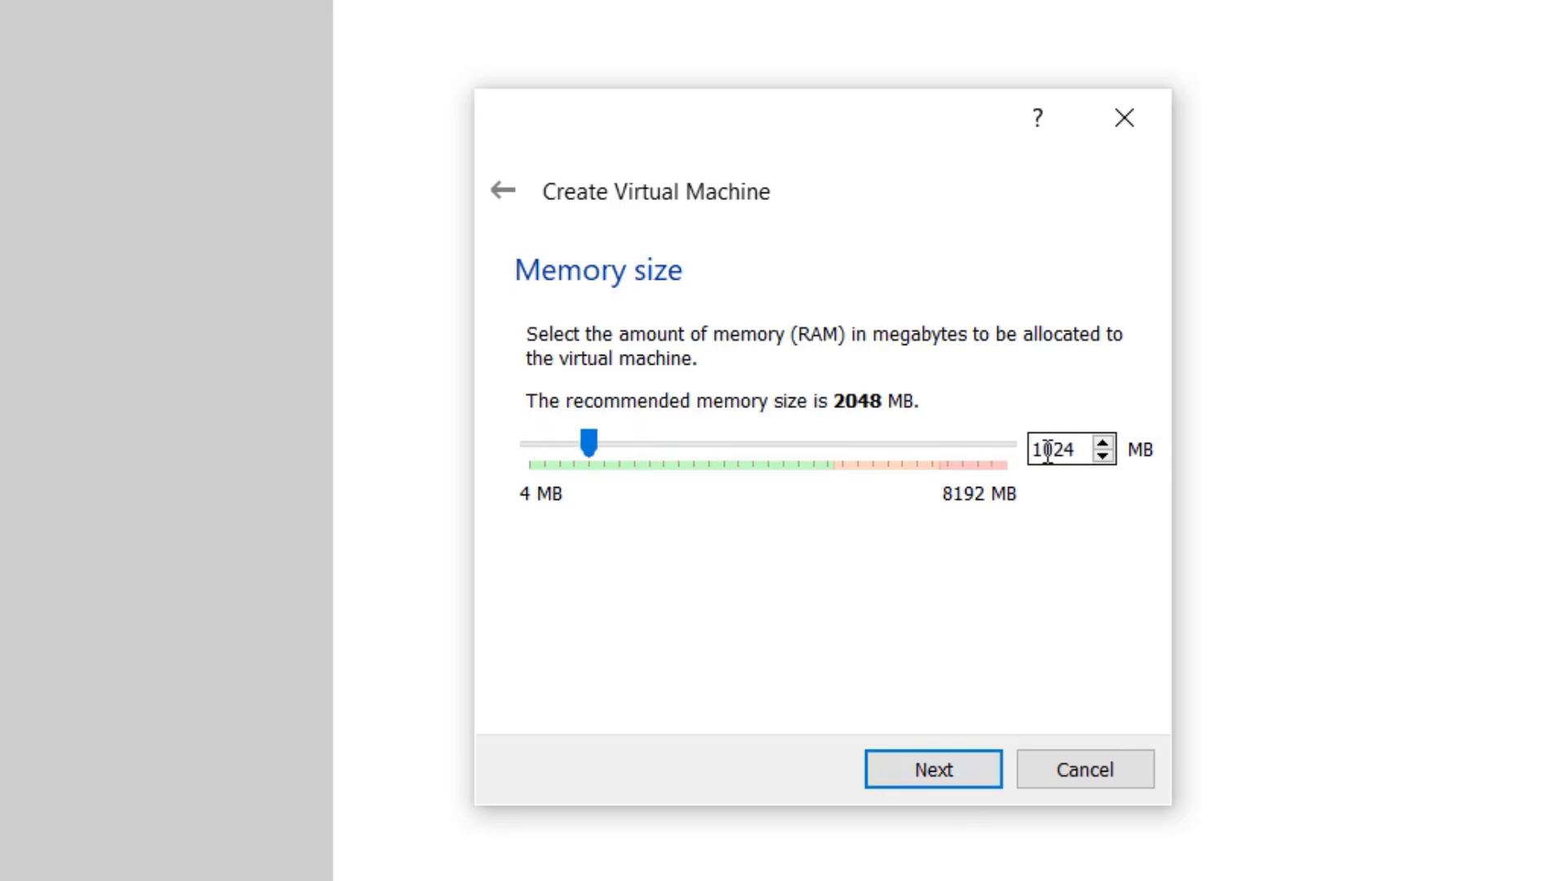
click(937, 784)
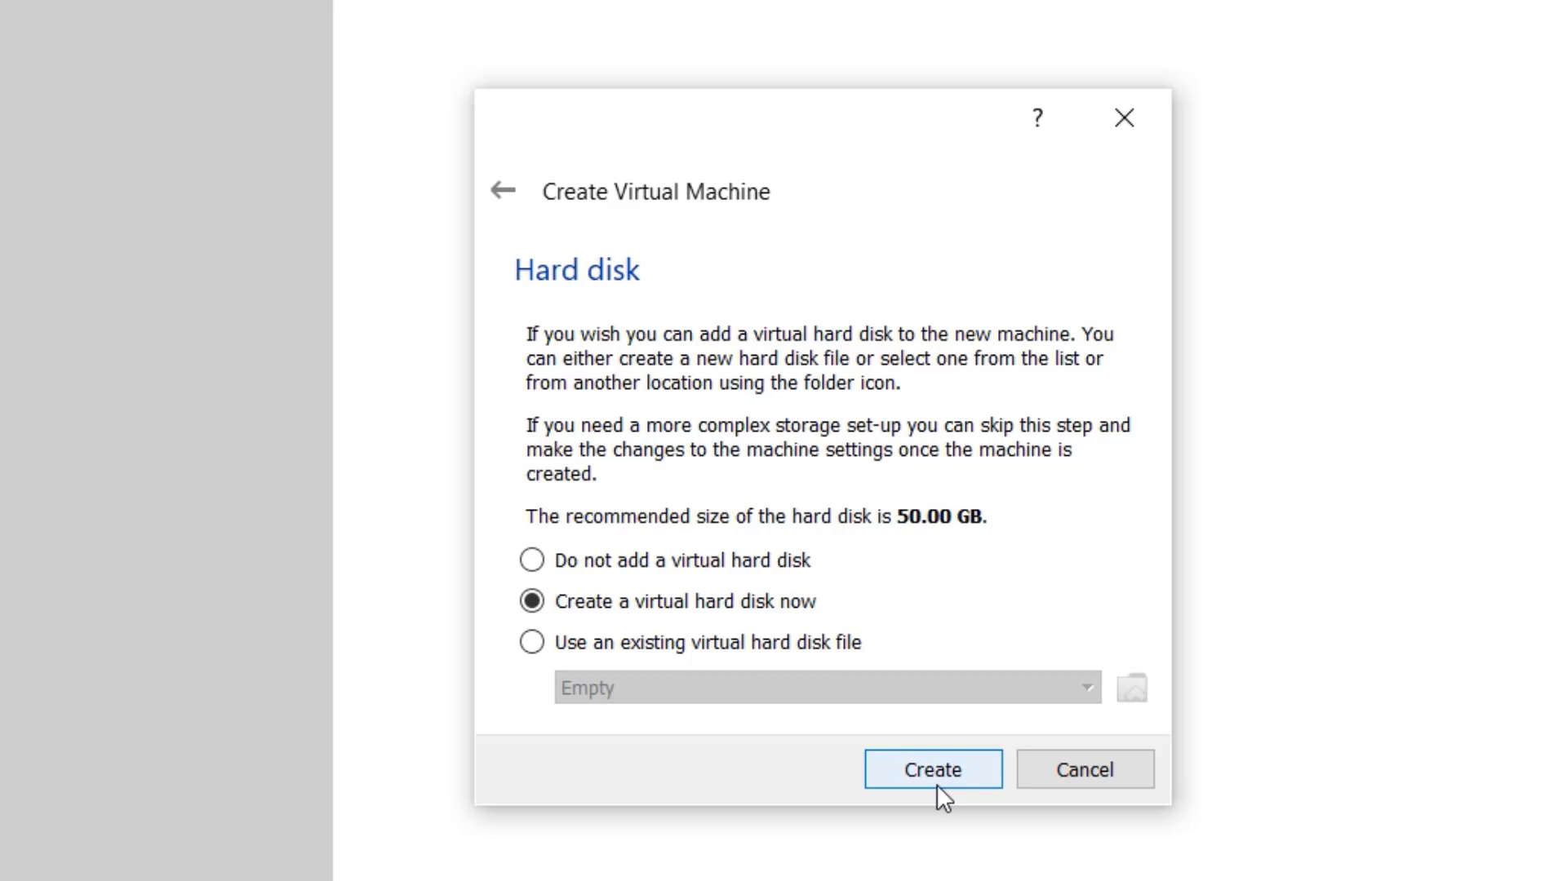
Step: Choose to create a new virtual hard disk as a dynamically allocated VDI
click(936, 769)
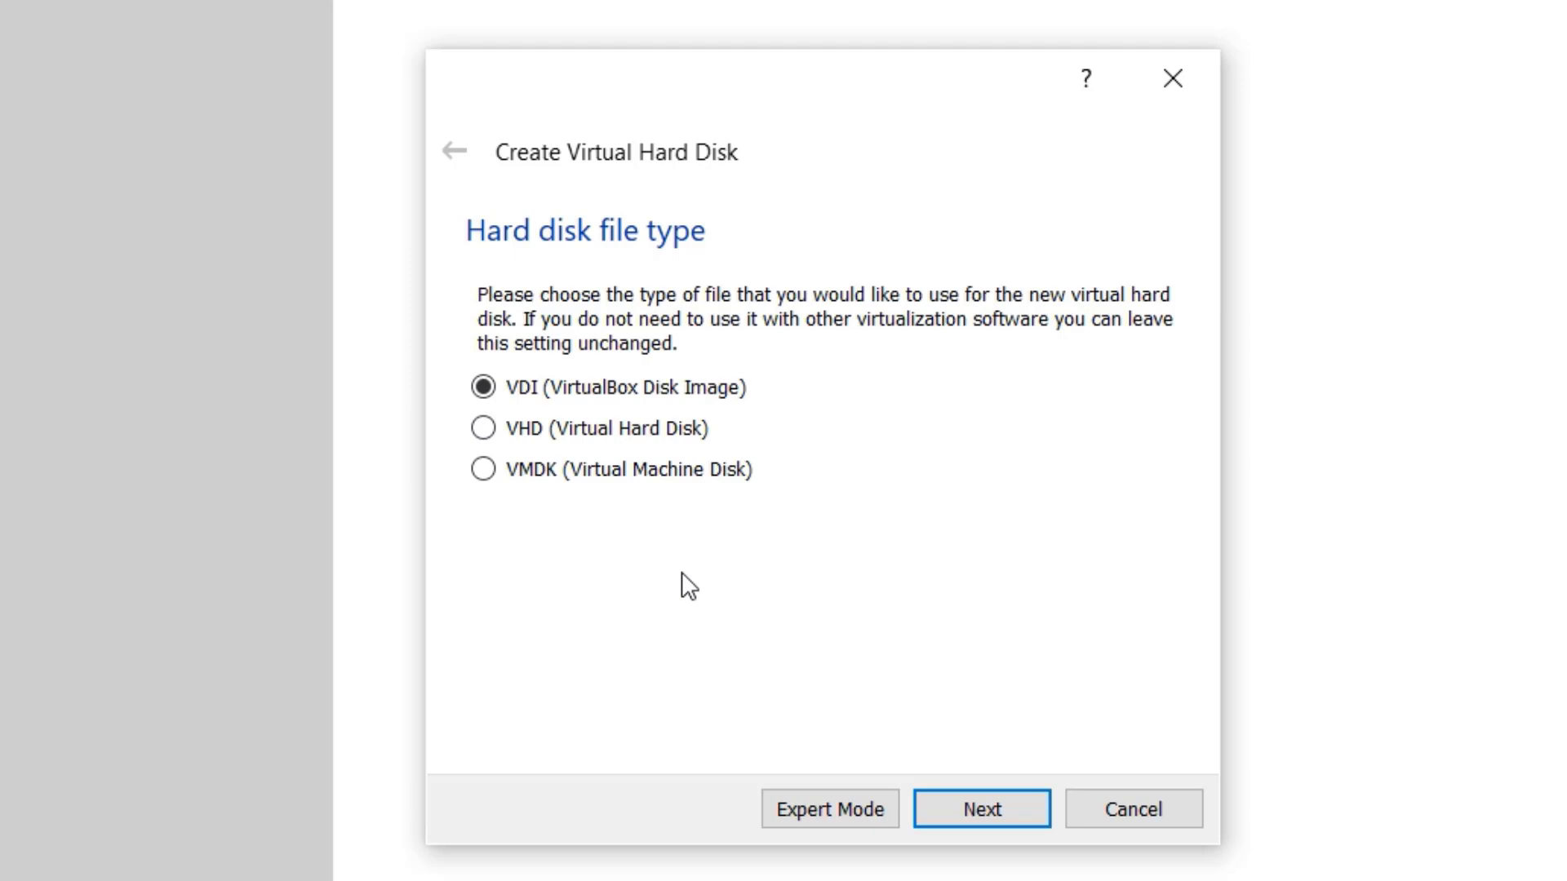
click(982, 807)
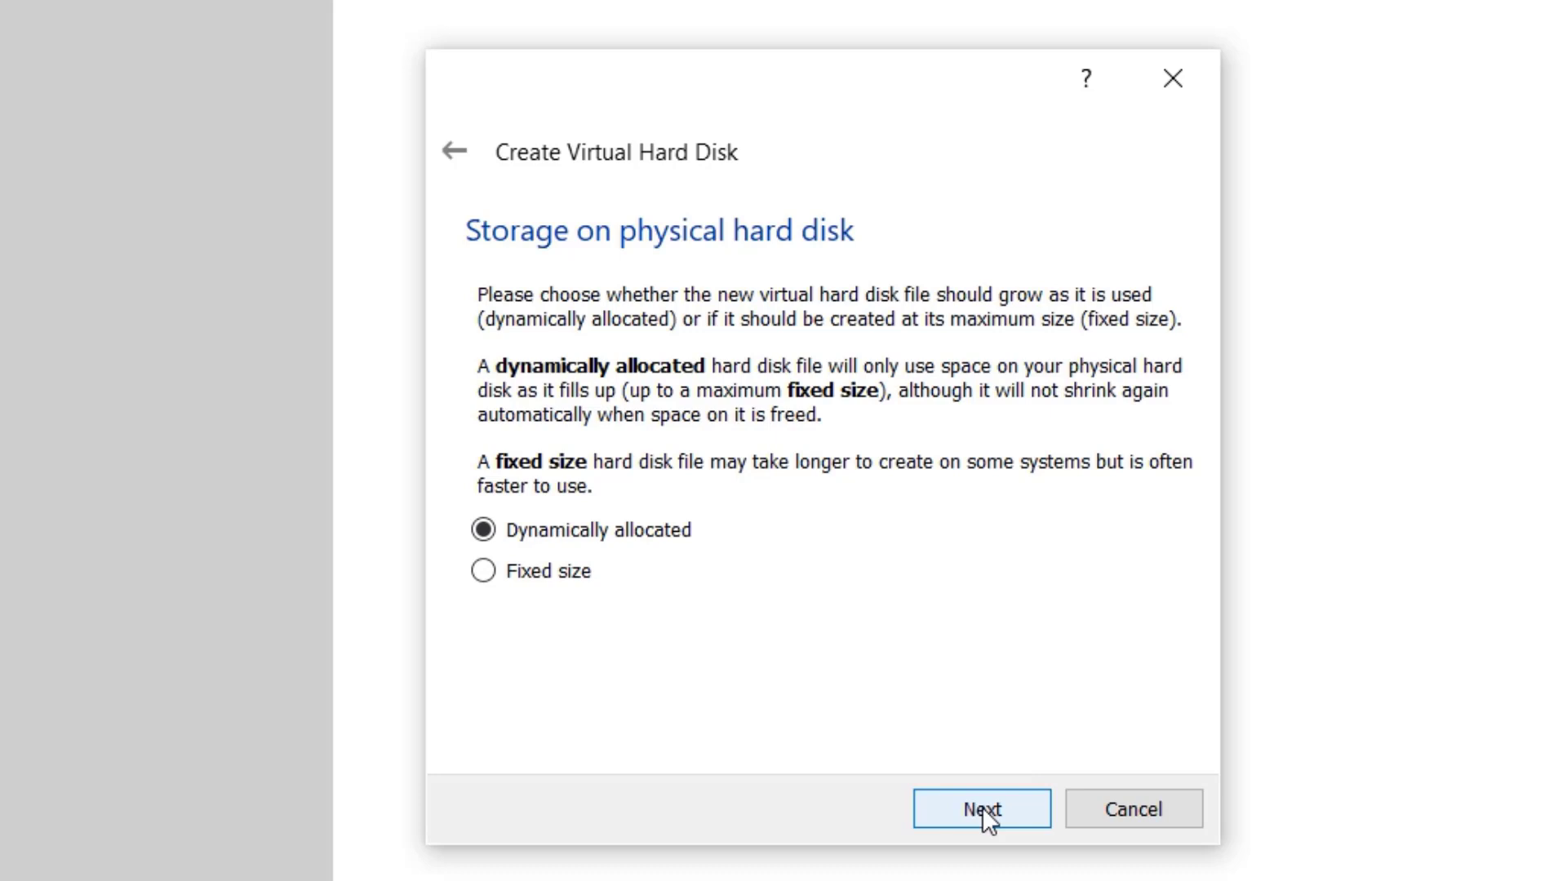
click(982, 806)
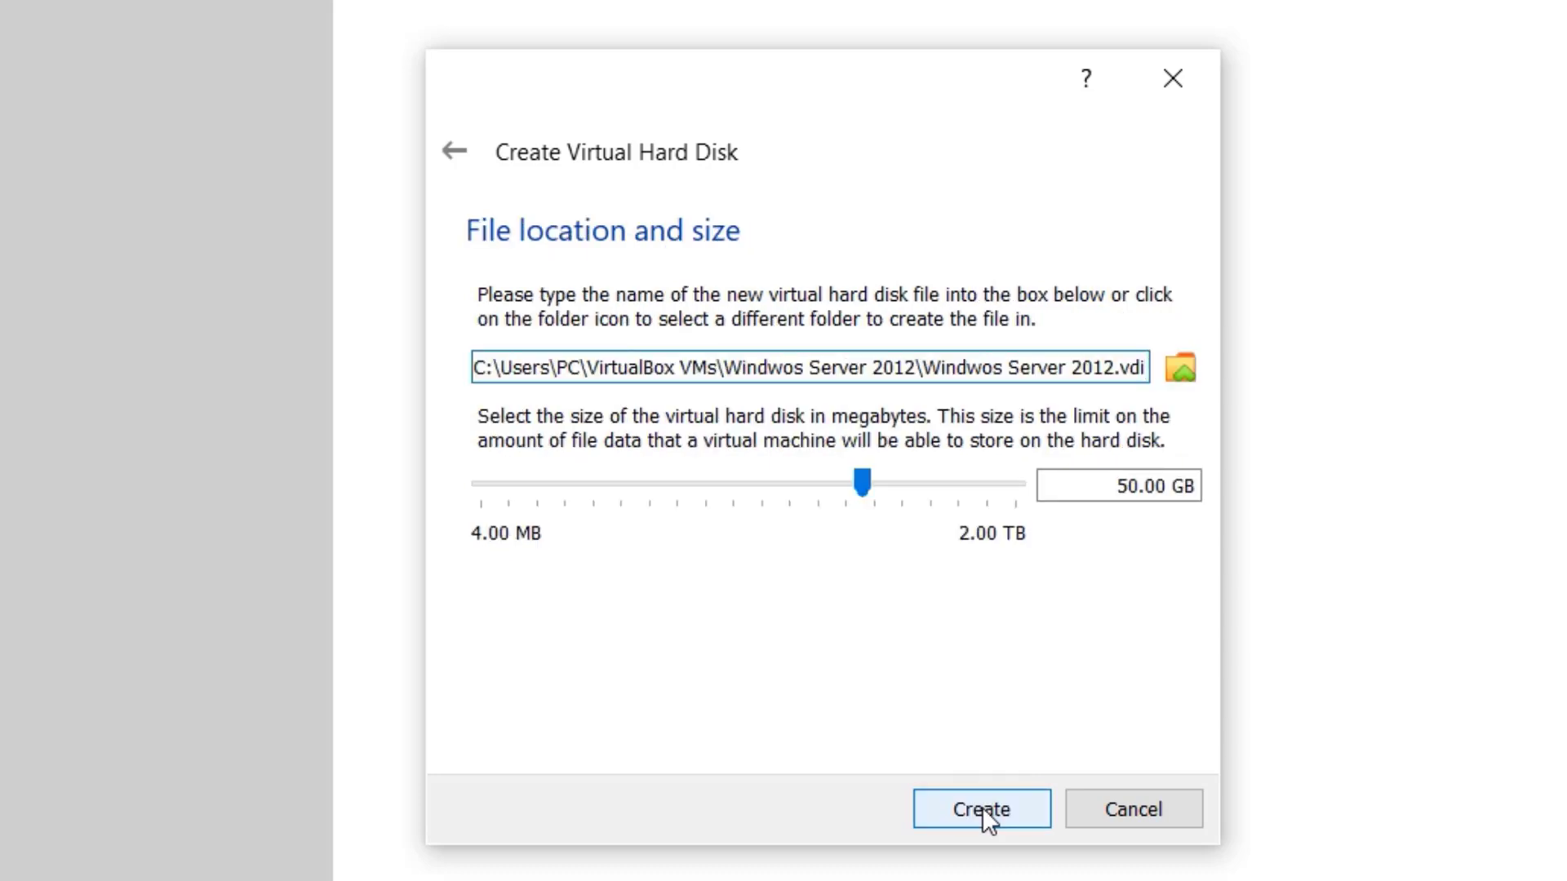
Step: Set the virtual hard disk size to 20 GB and create the disk
click(1138, 487)
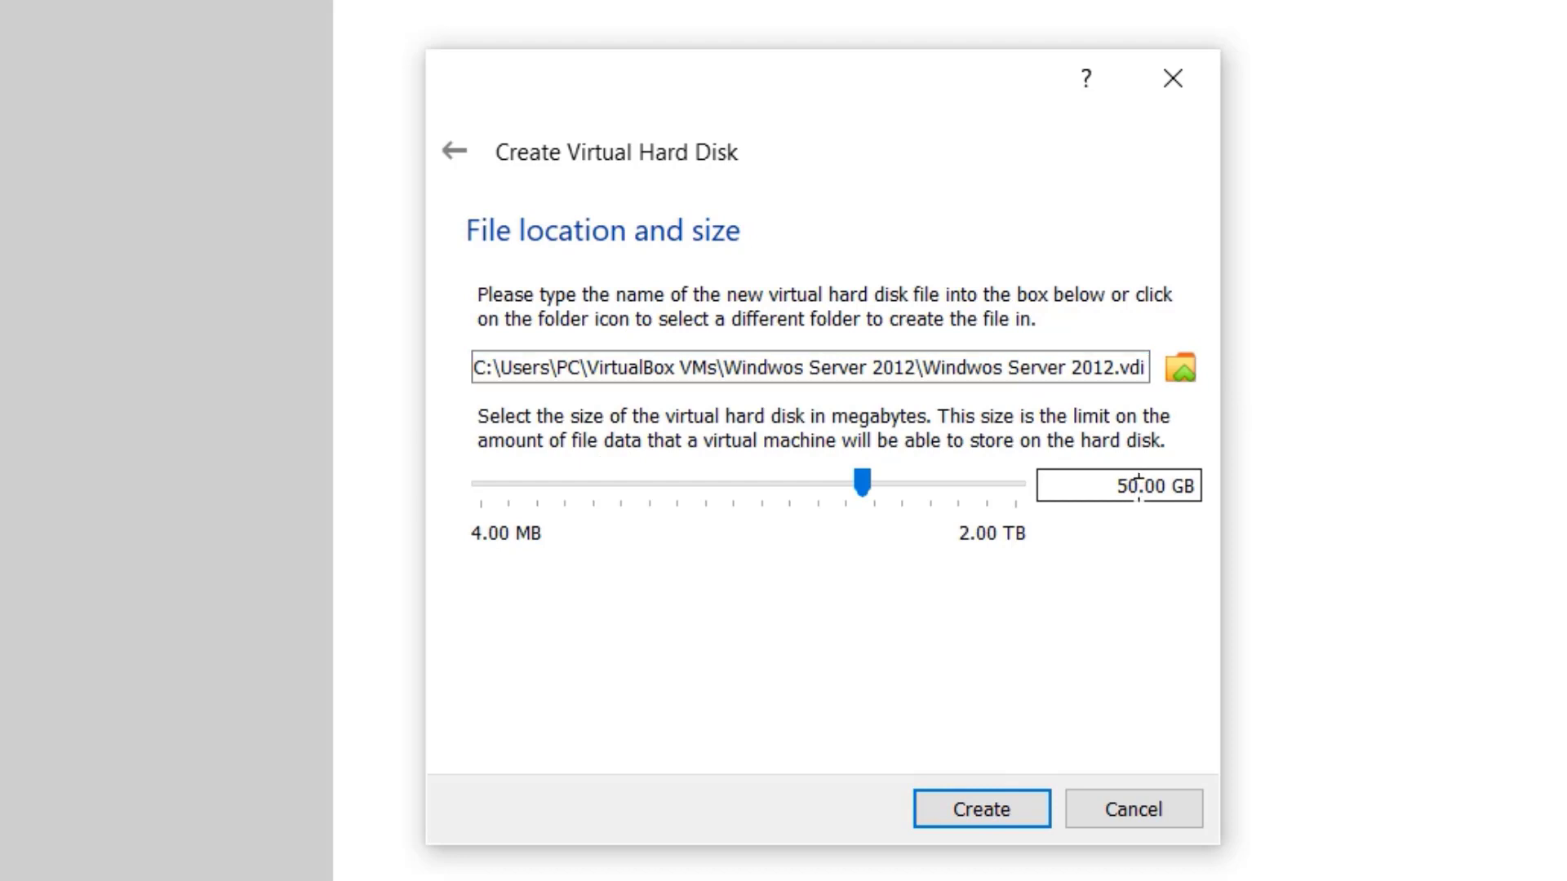
double_click(1130, 487)
text(20)
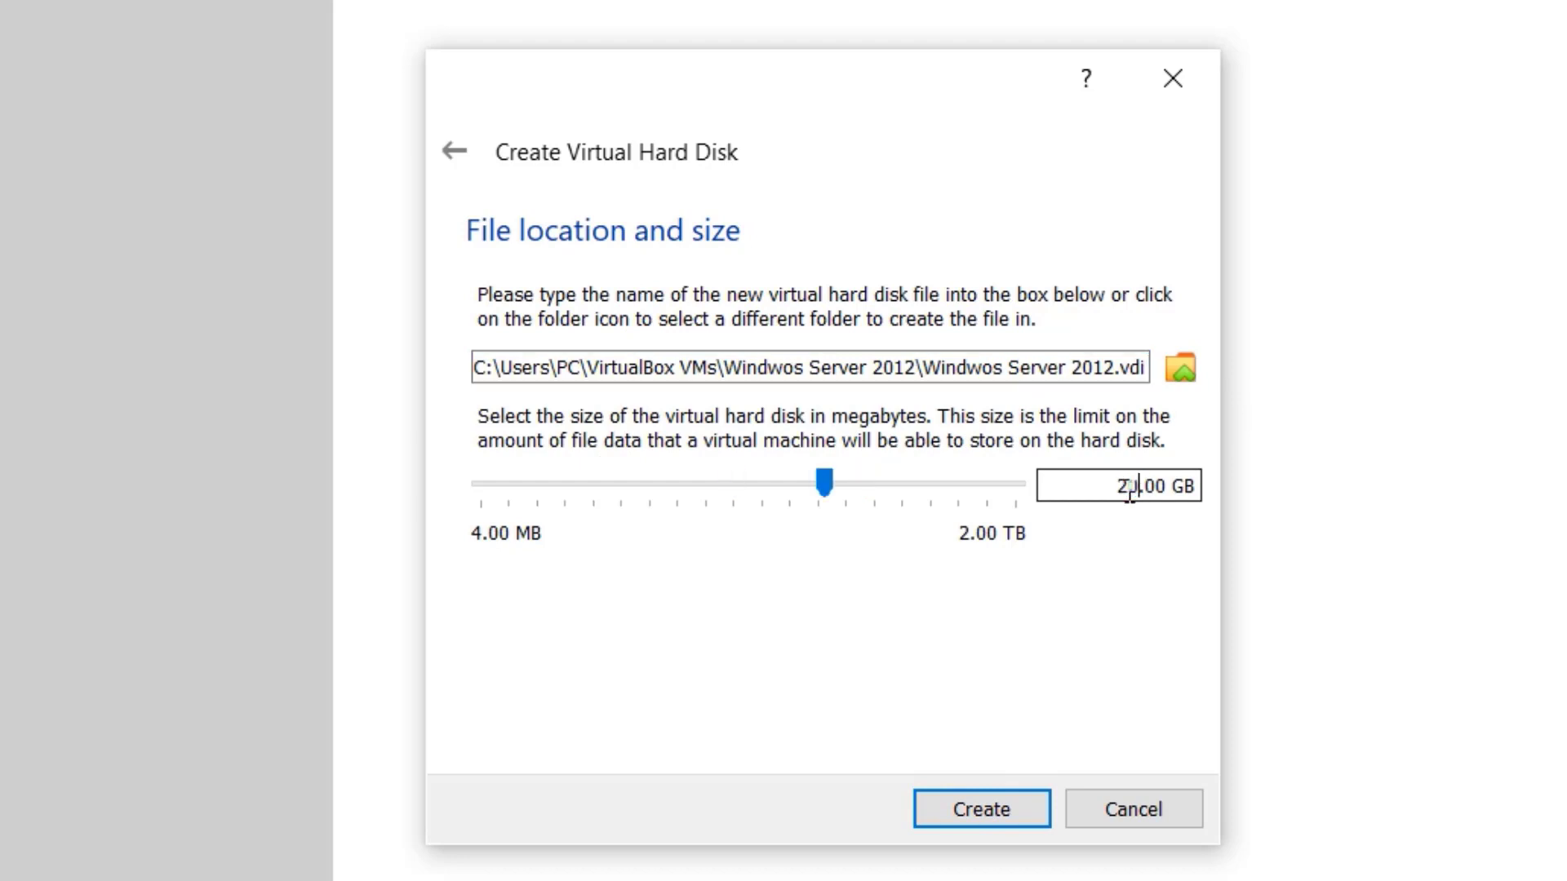
click(998, 823)
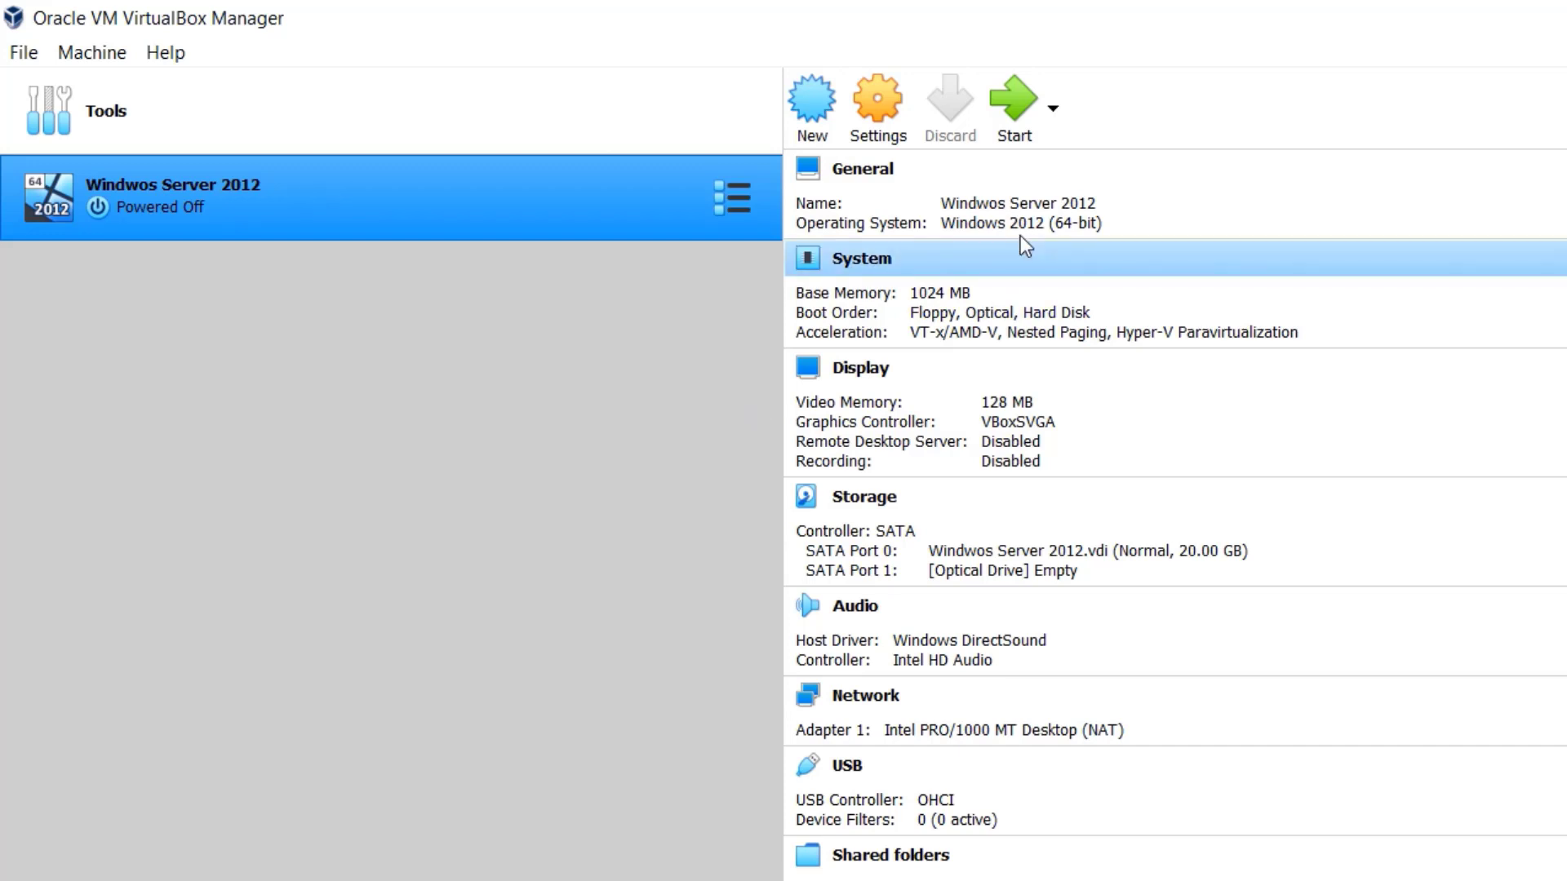
Step: Launch the new virtual machine and choose the Windows Server 2012 ISO from NEW VOLUME (E:) as its start-up disk
click(1016, 101)
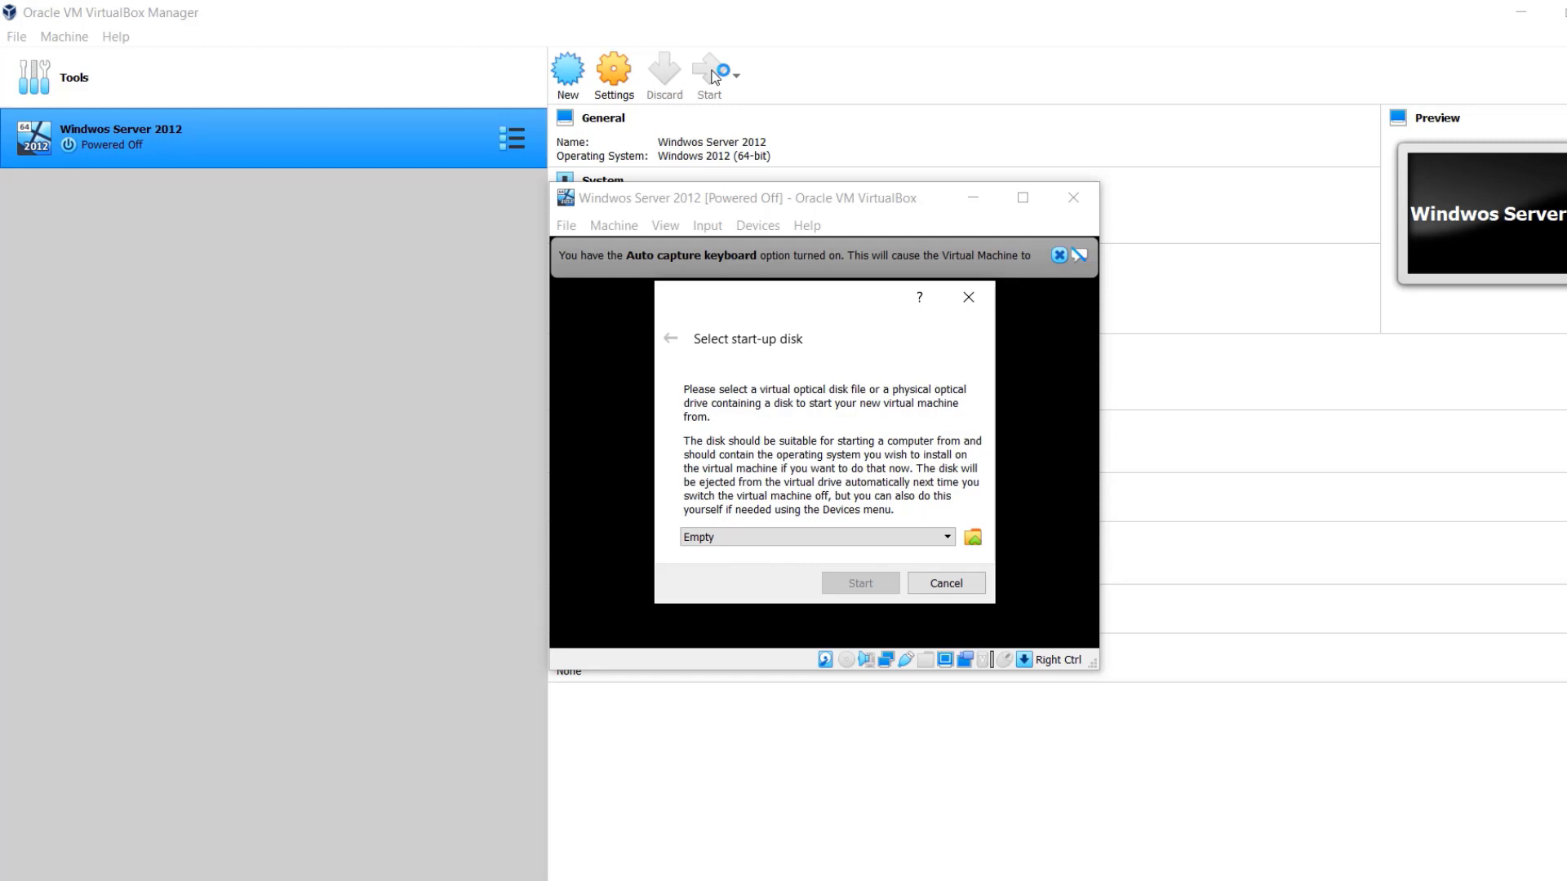
click(972, 537)
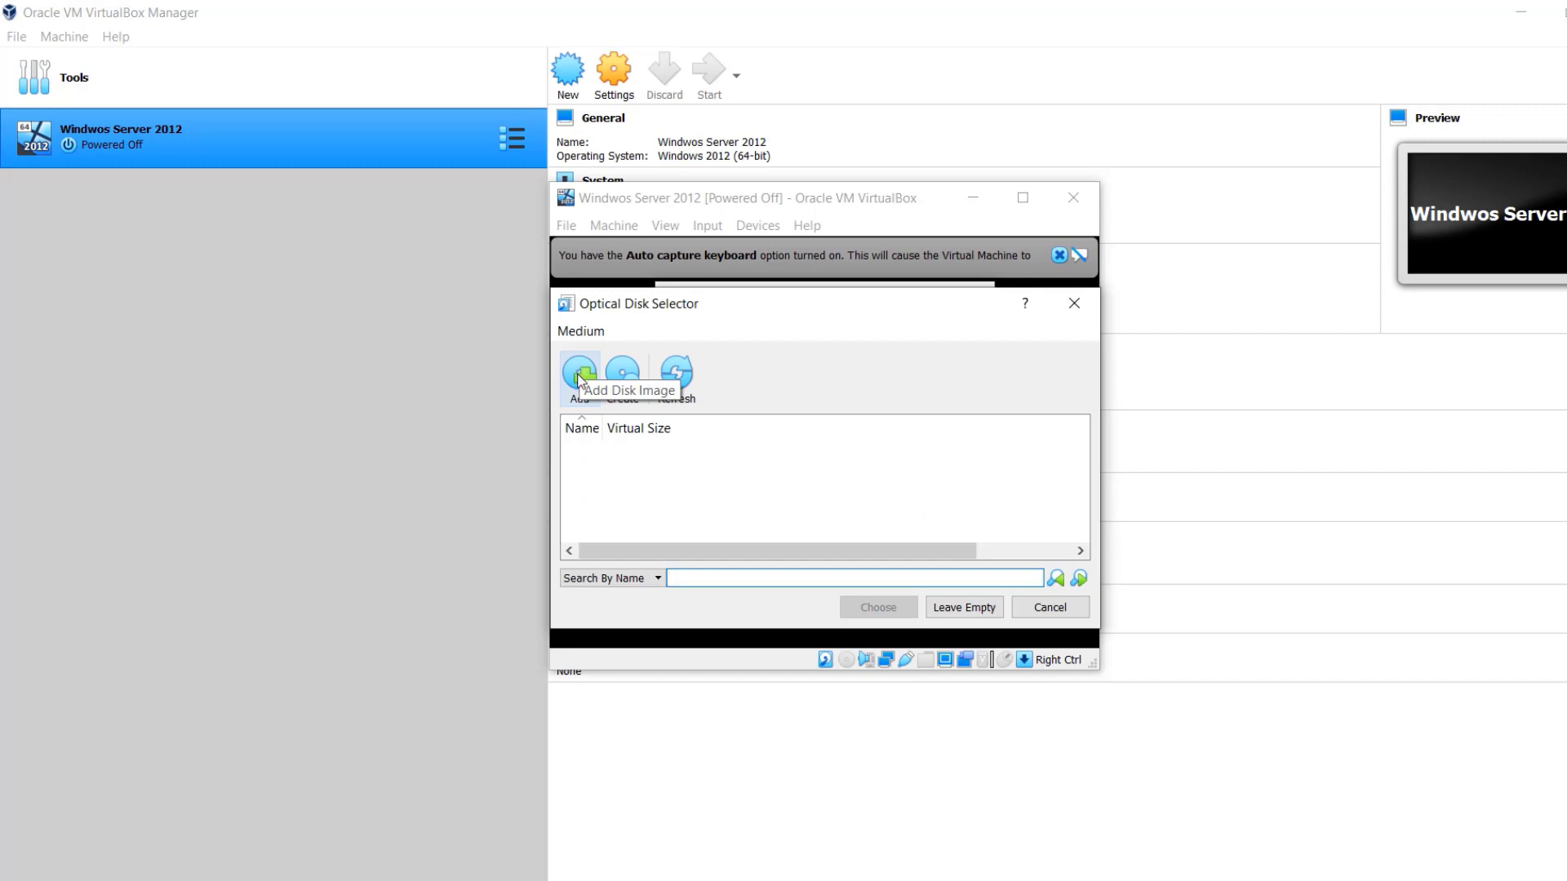
click(580, 377)
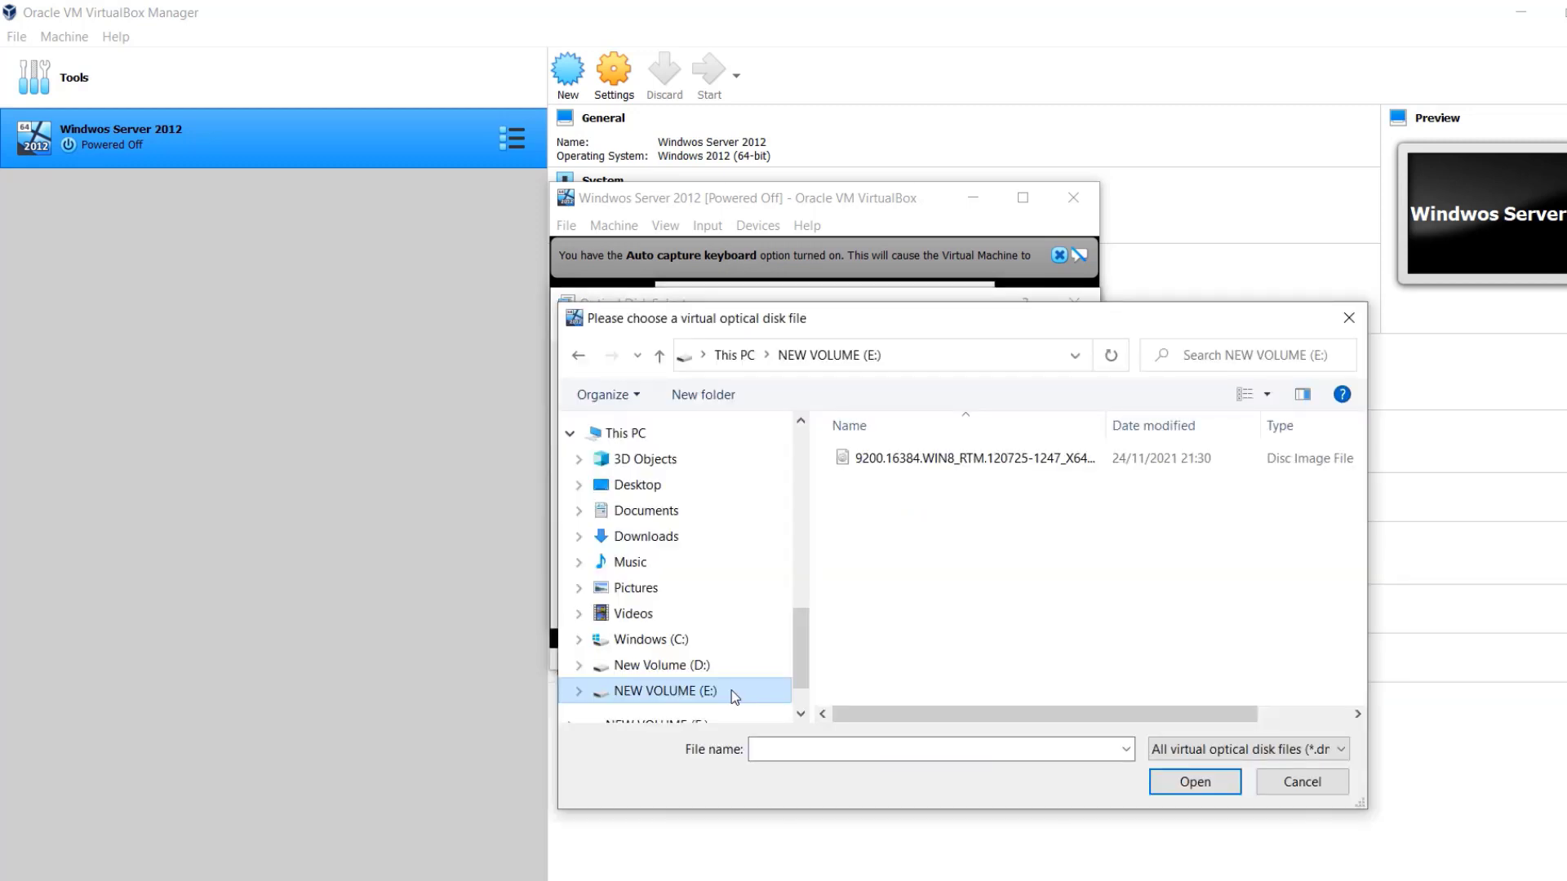
click(871, 459)
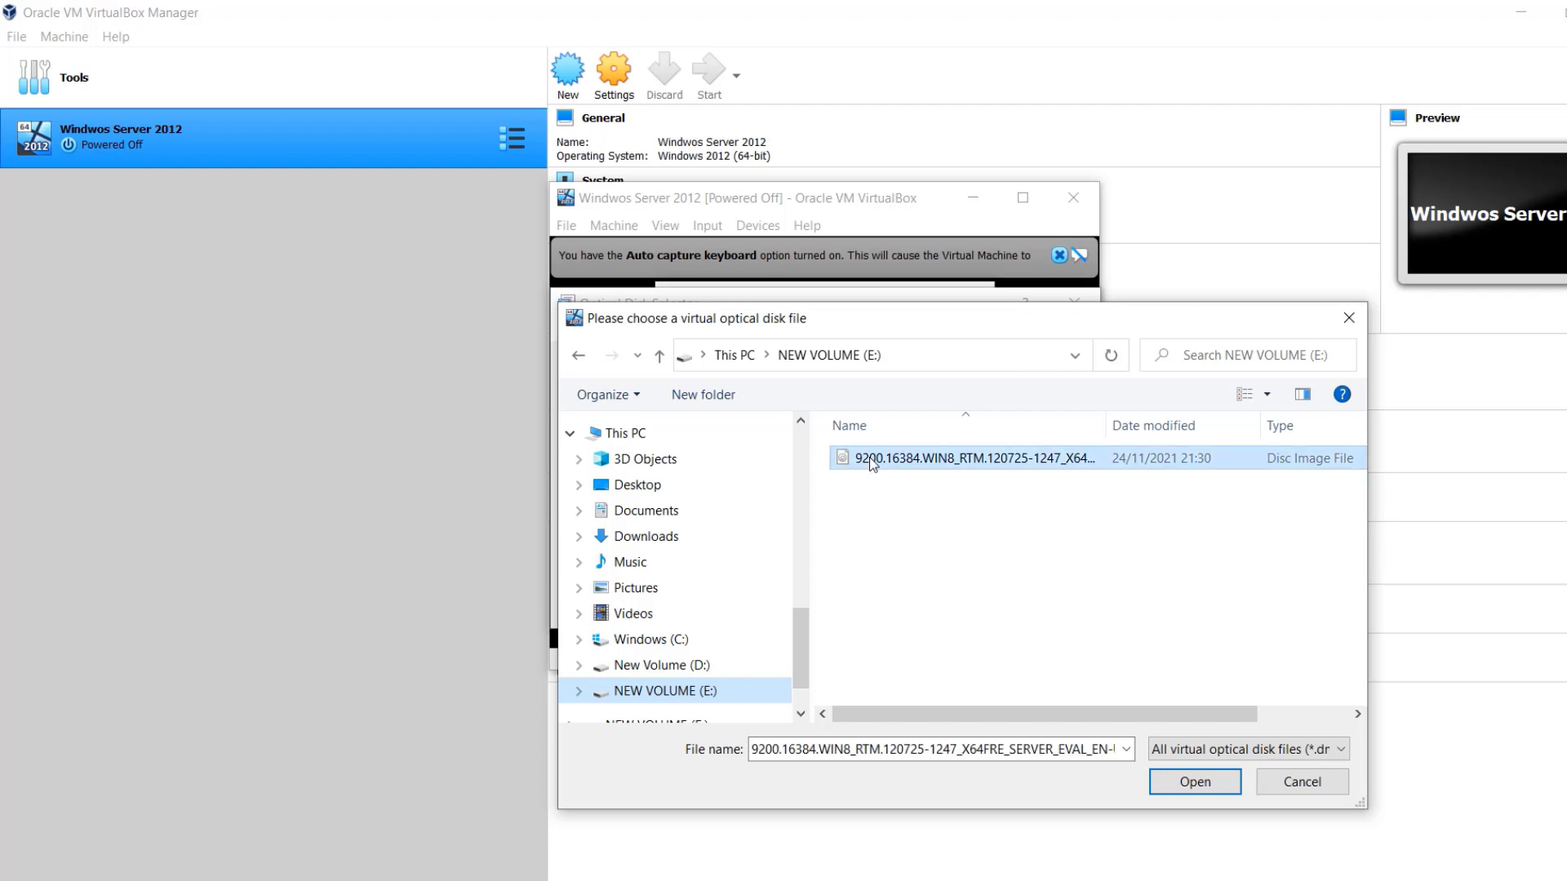
click(1163, 781)
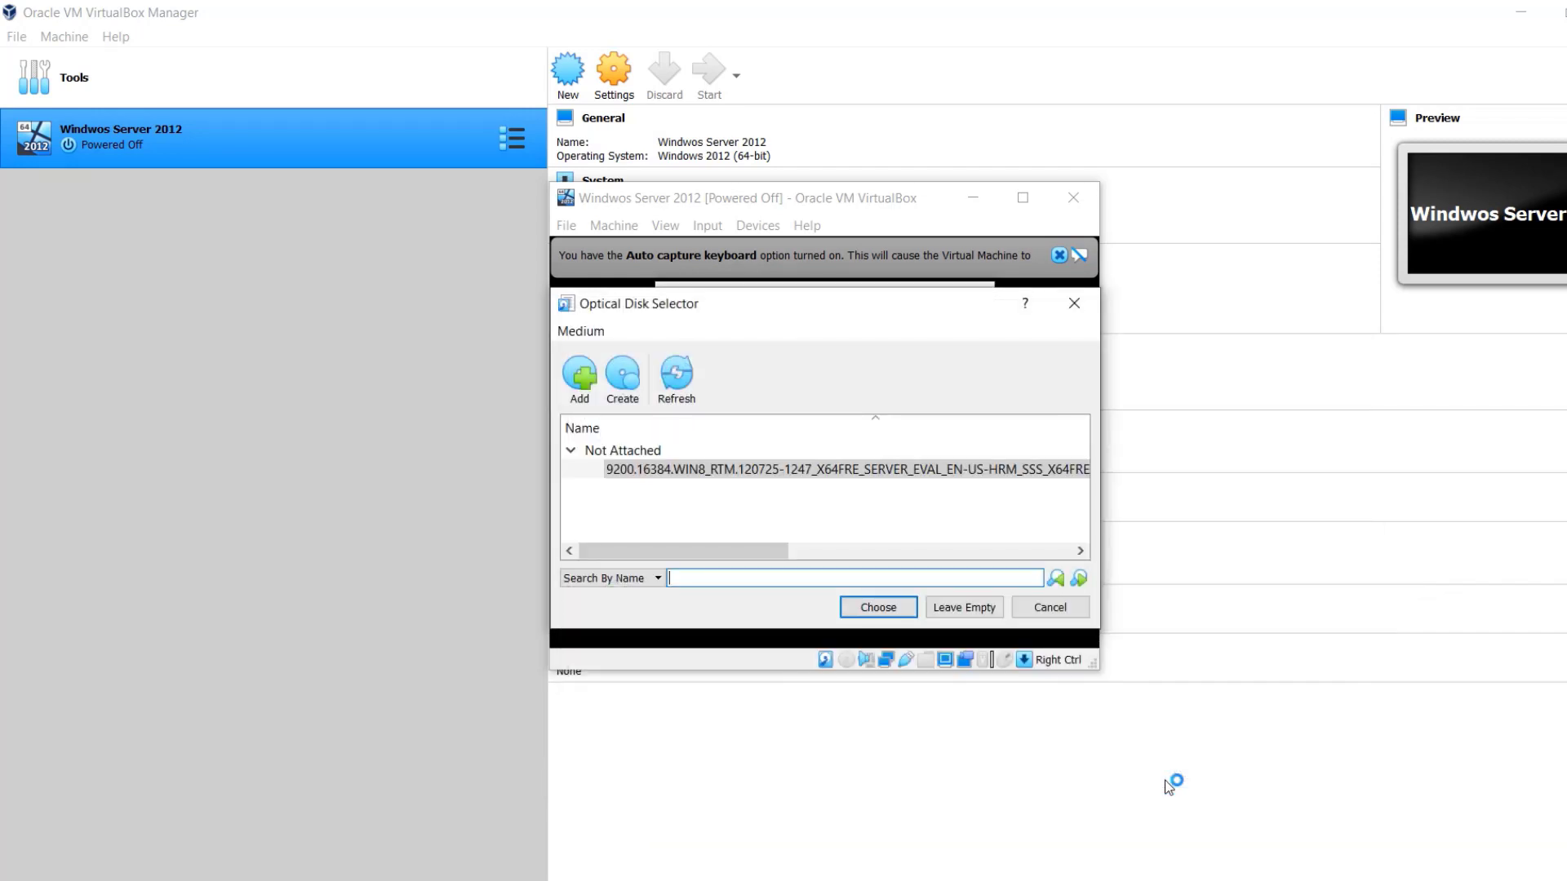
click(880, 607)
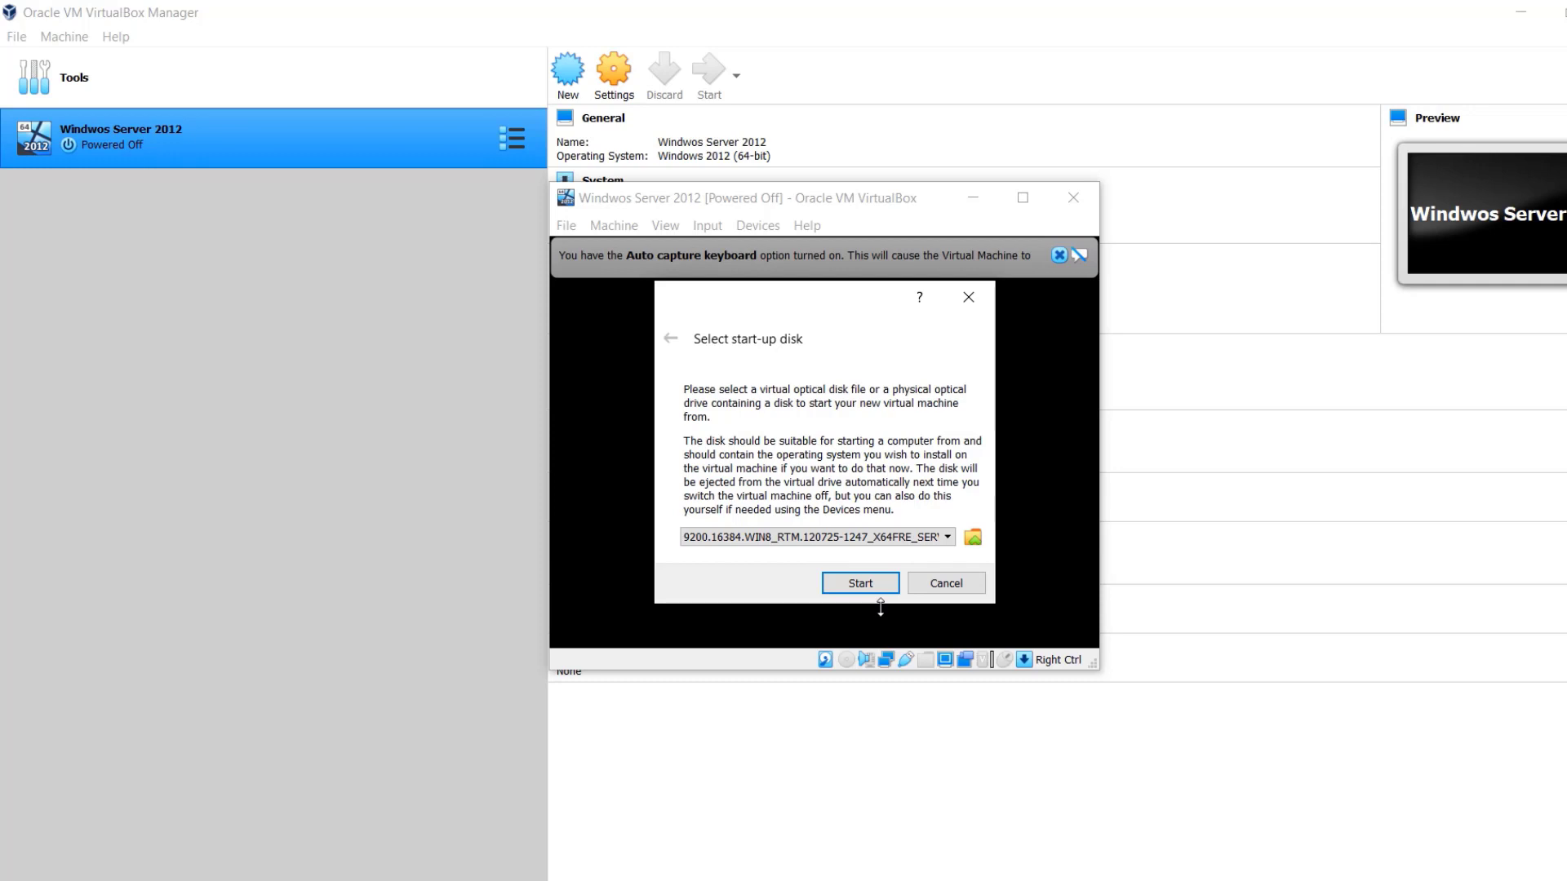
Step: Boot the virtual machine from the selected start-up disk and begin installing Windows Server 2012 with English (United States) and US keyboard settings
click(865, 583)
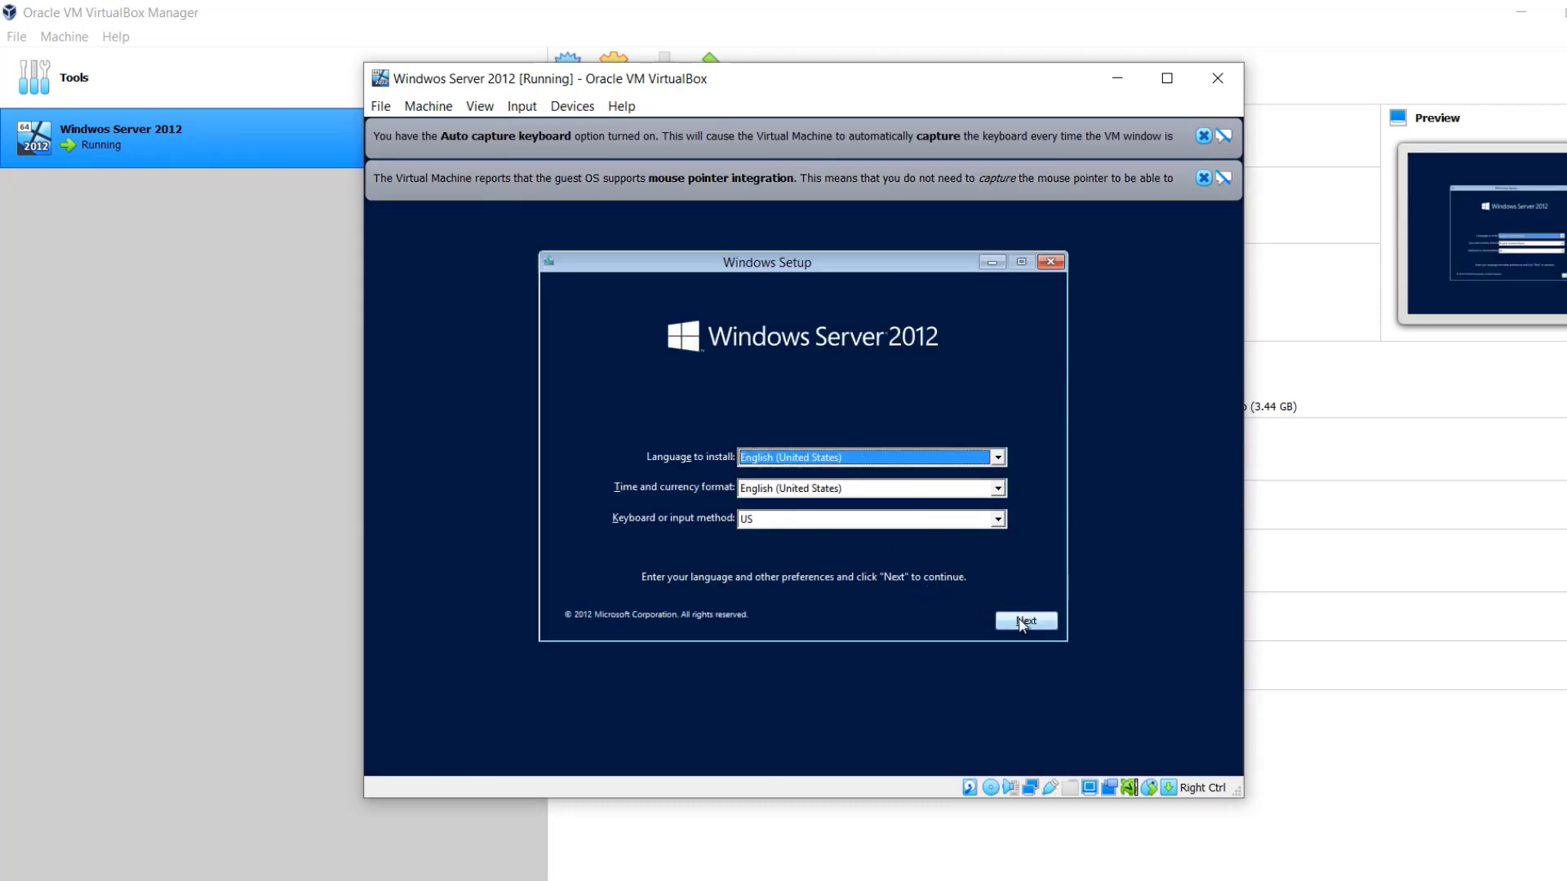
click(1020, 623)
click(811, 454)
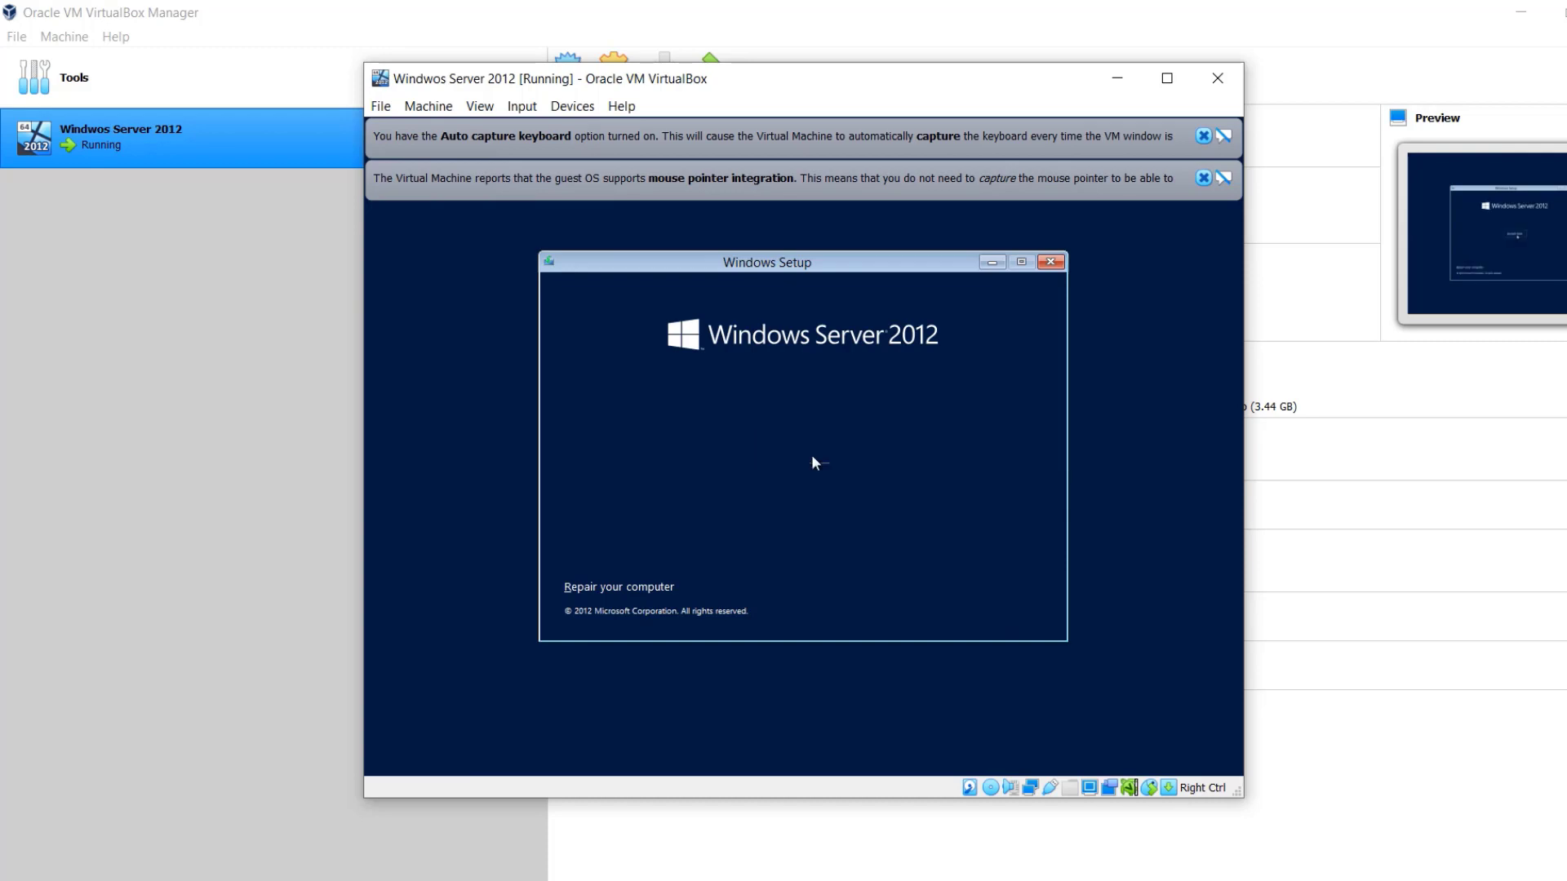
Step: Dismiss the virtual machine's two notification messages and choose Windows Server 2012 Standard Evaluation (Server with a GUI) for installation
click(1203, 178)
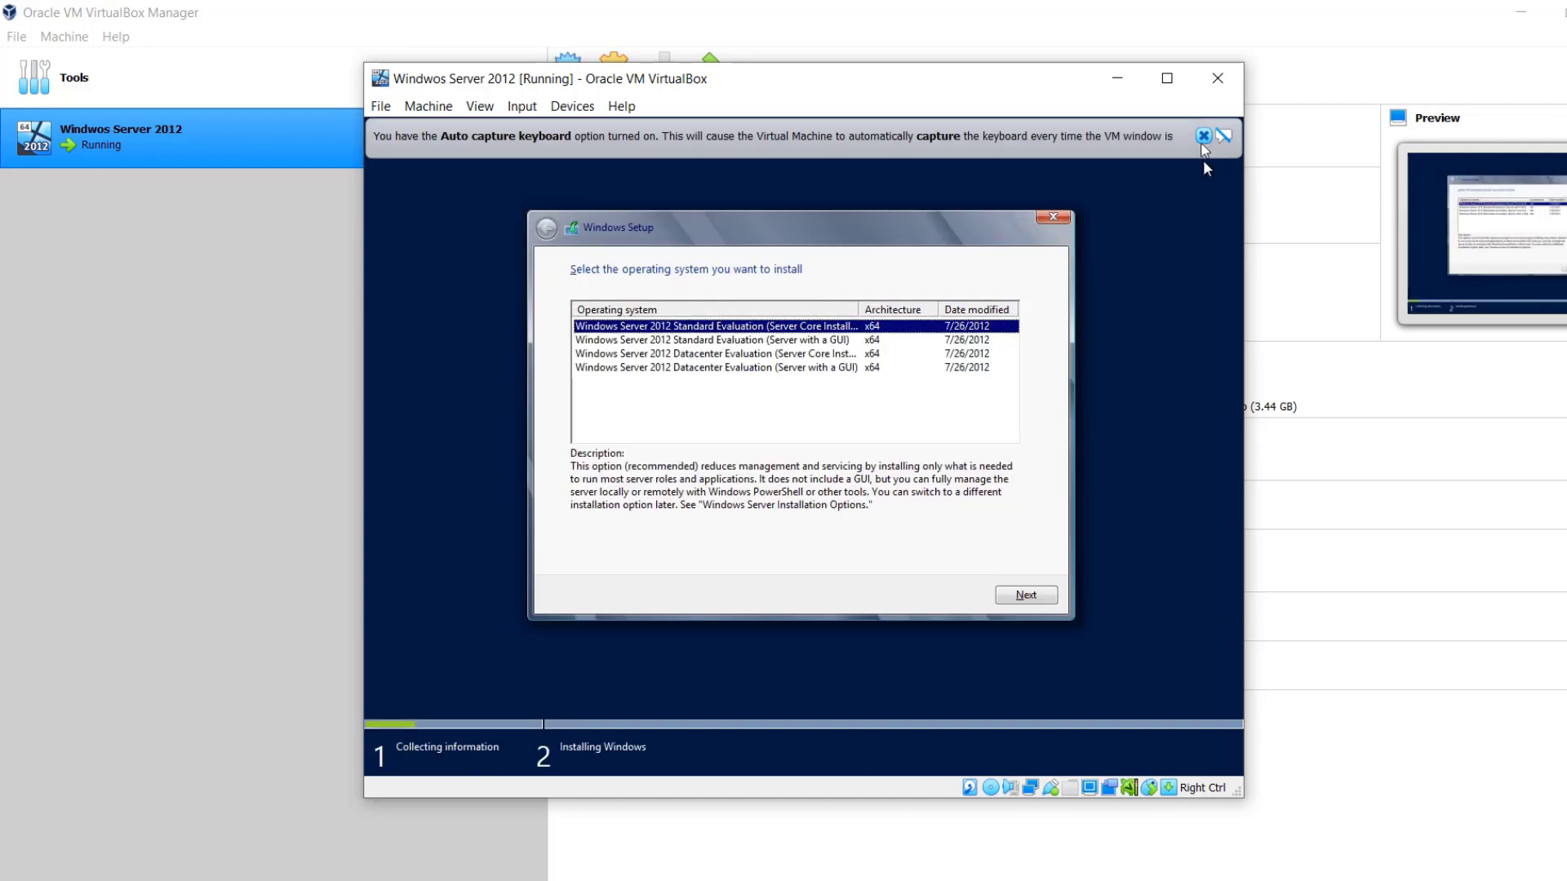
click(1202, 135)
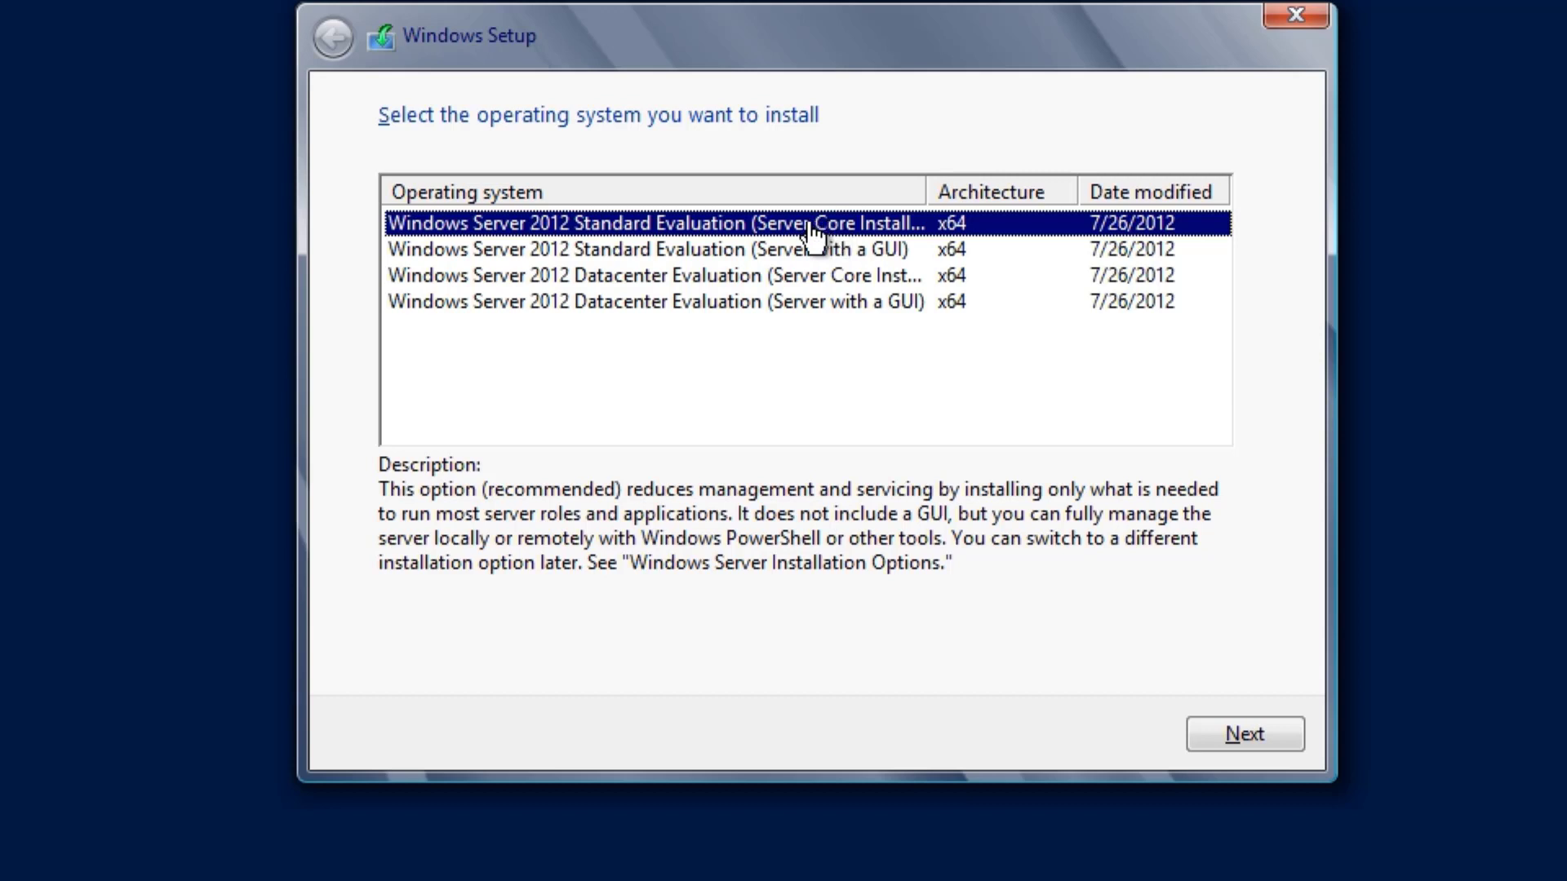
click(743, 259)
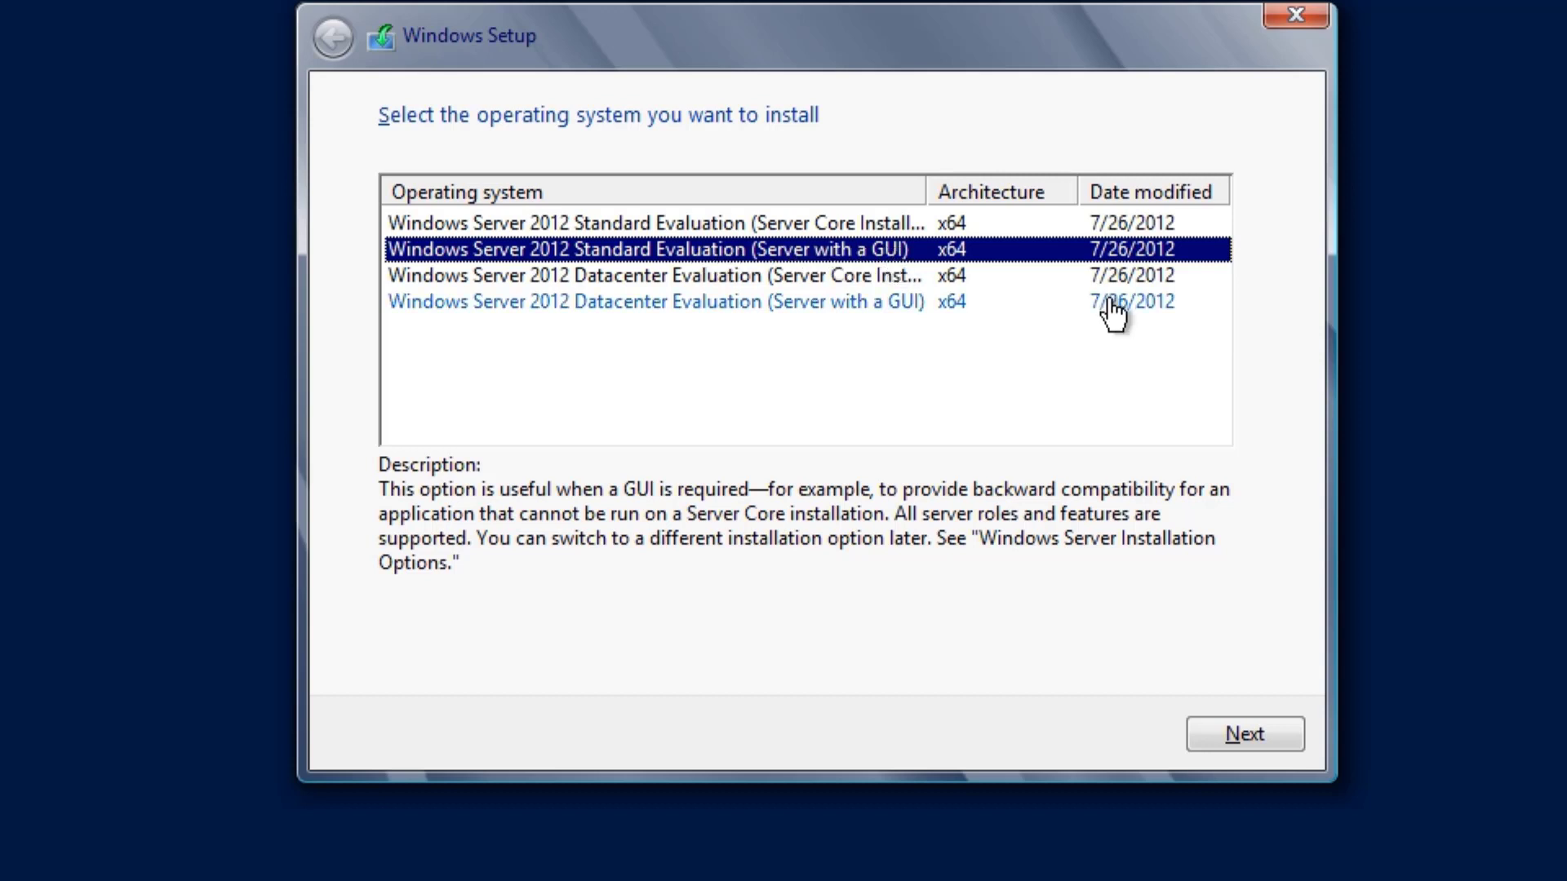
click(1247, 729)
Step: Accept the Microsoft software license terms and choose the installation type
click(498, 659)
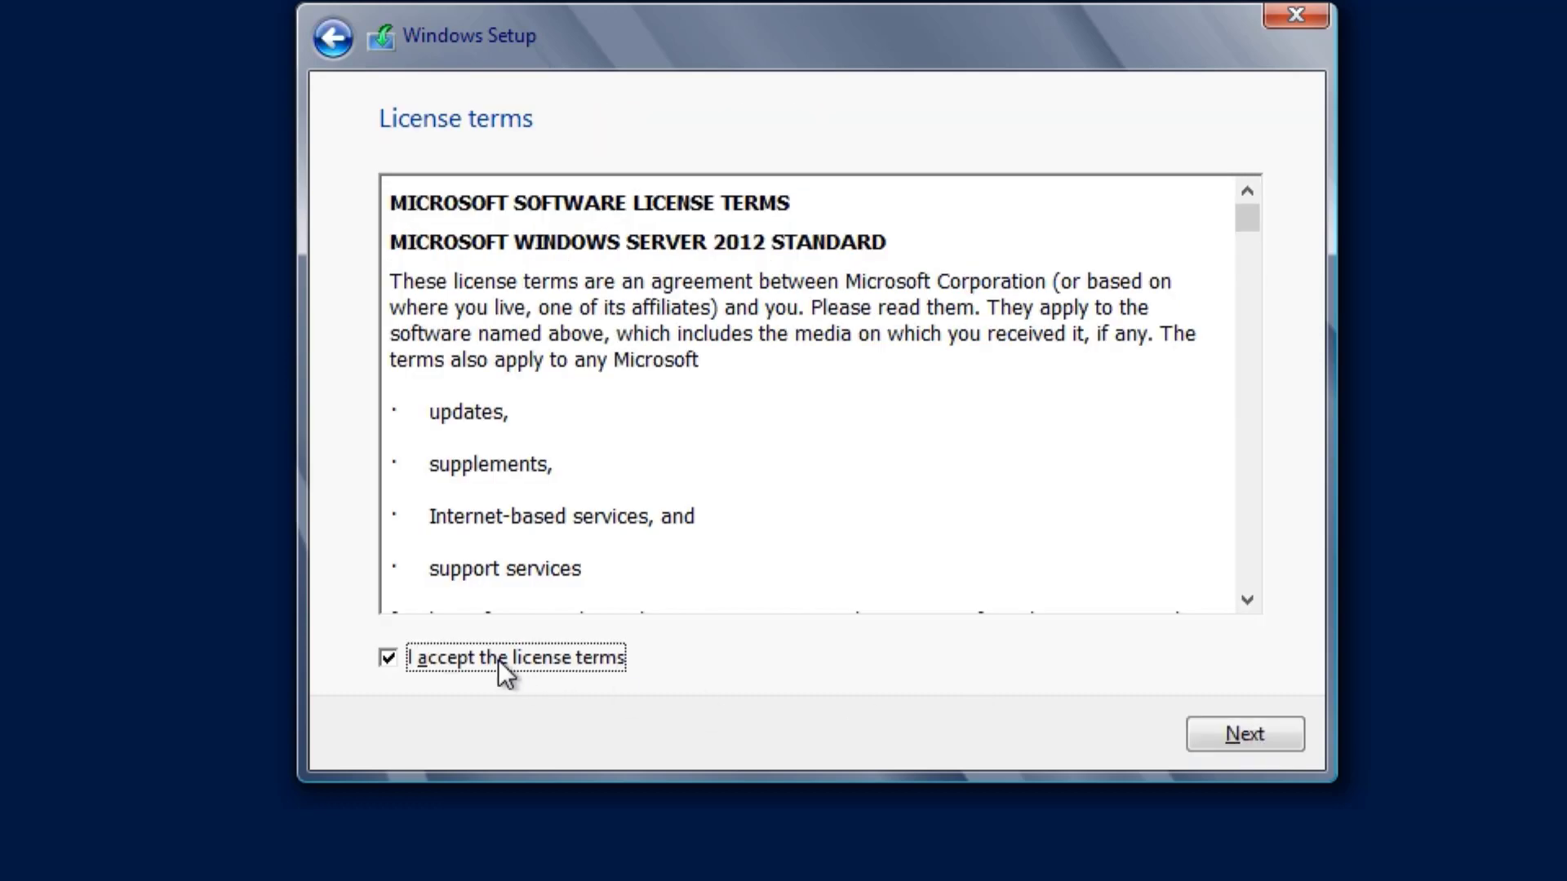
click(1202, 739)
click(711, 436)
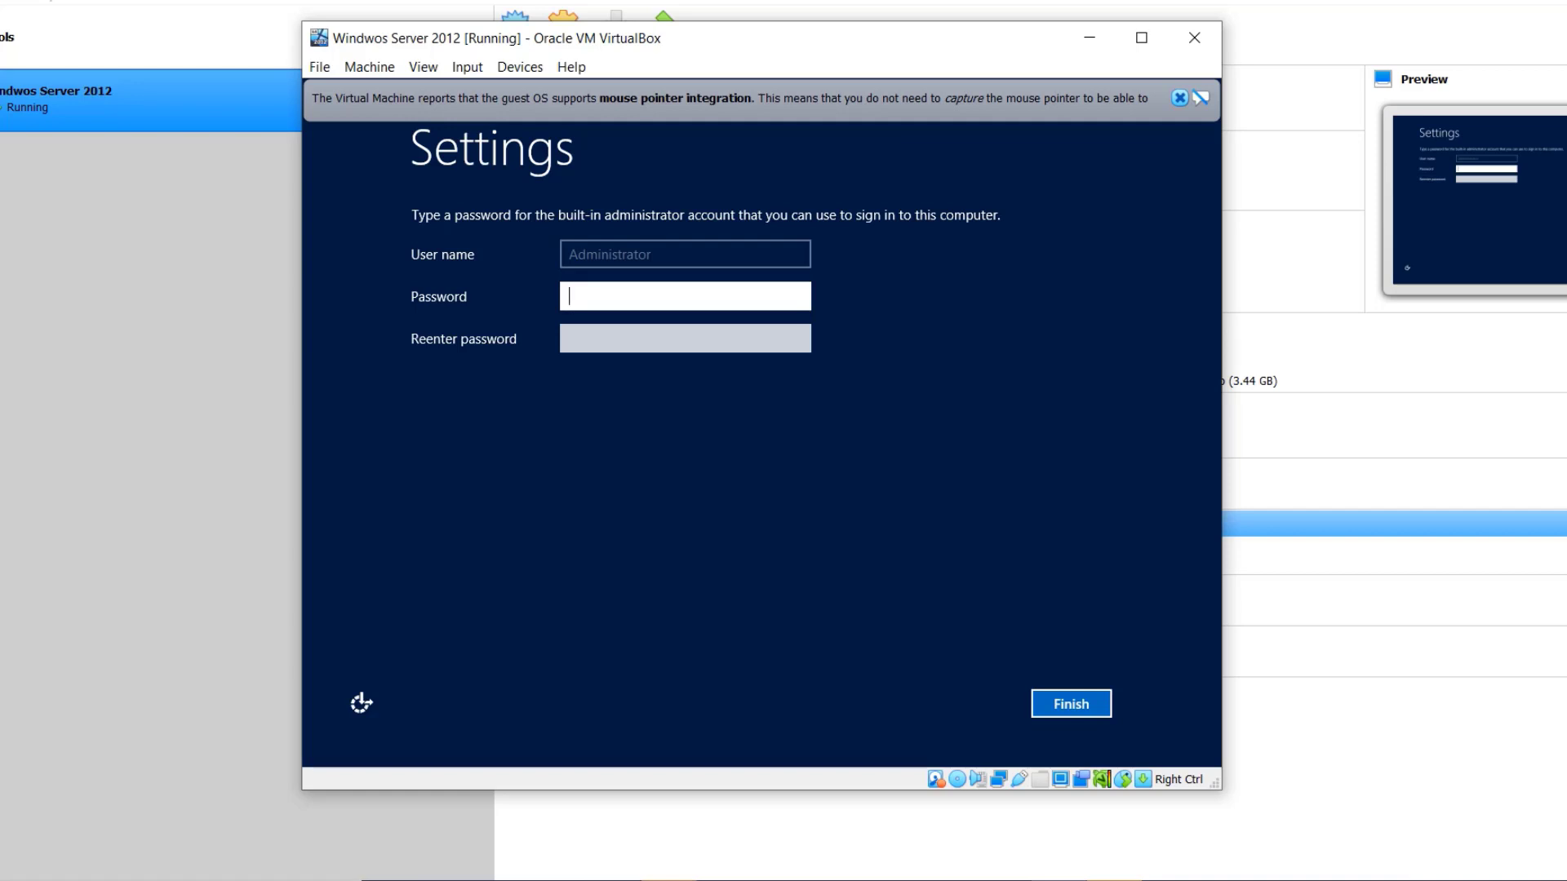
Step: Enter and confirm a password for the built-in administrator account, and finish the setup
text(***********)
key(Tab)
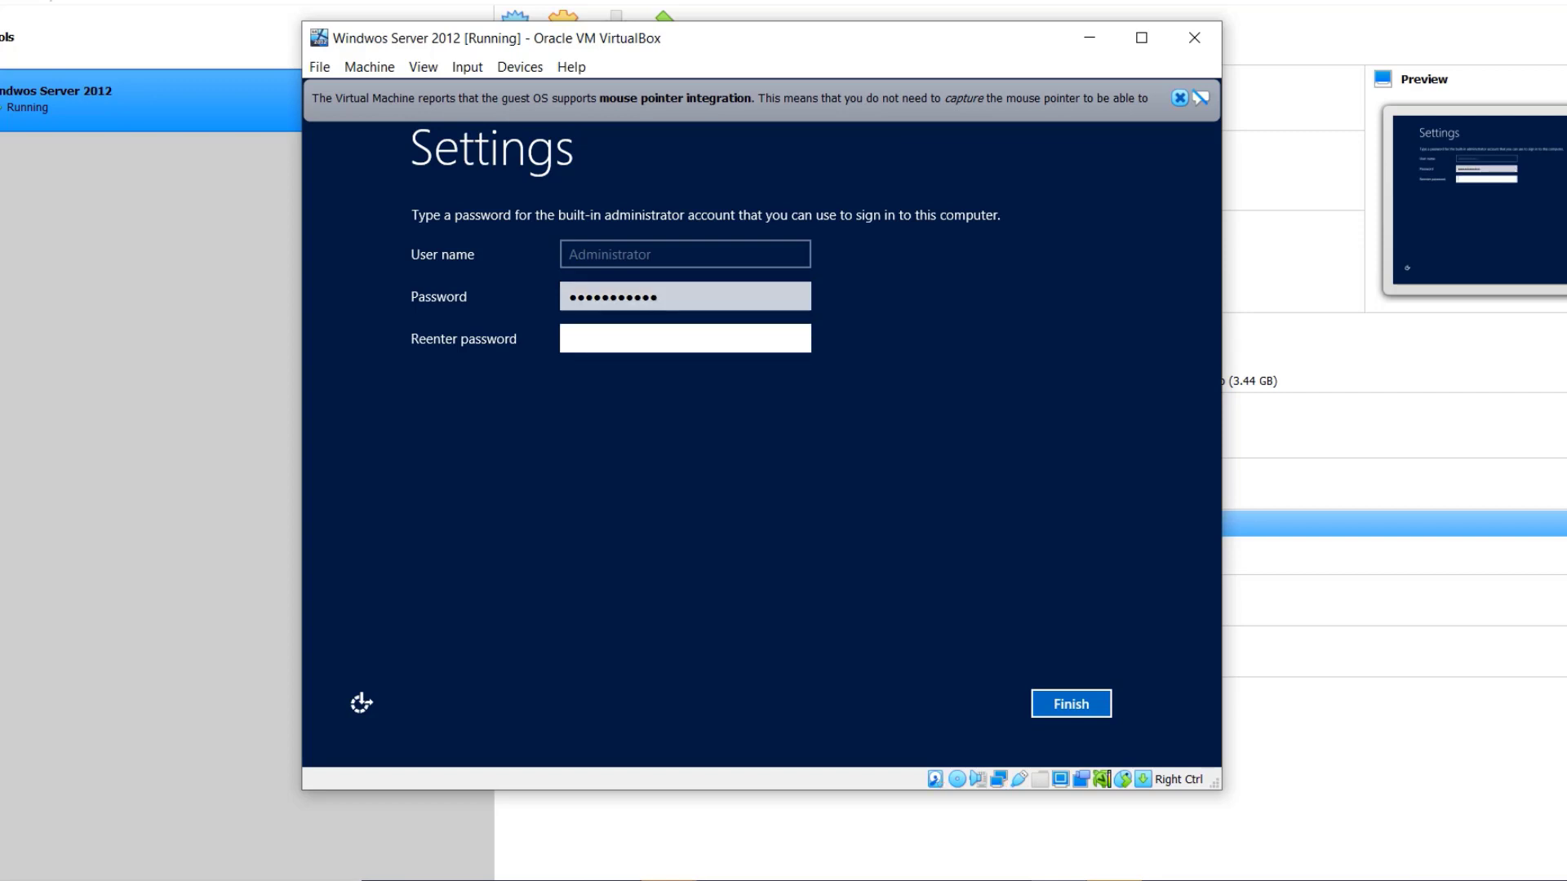
text(***********)
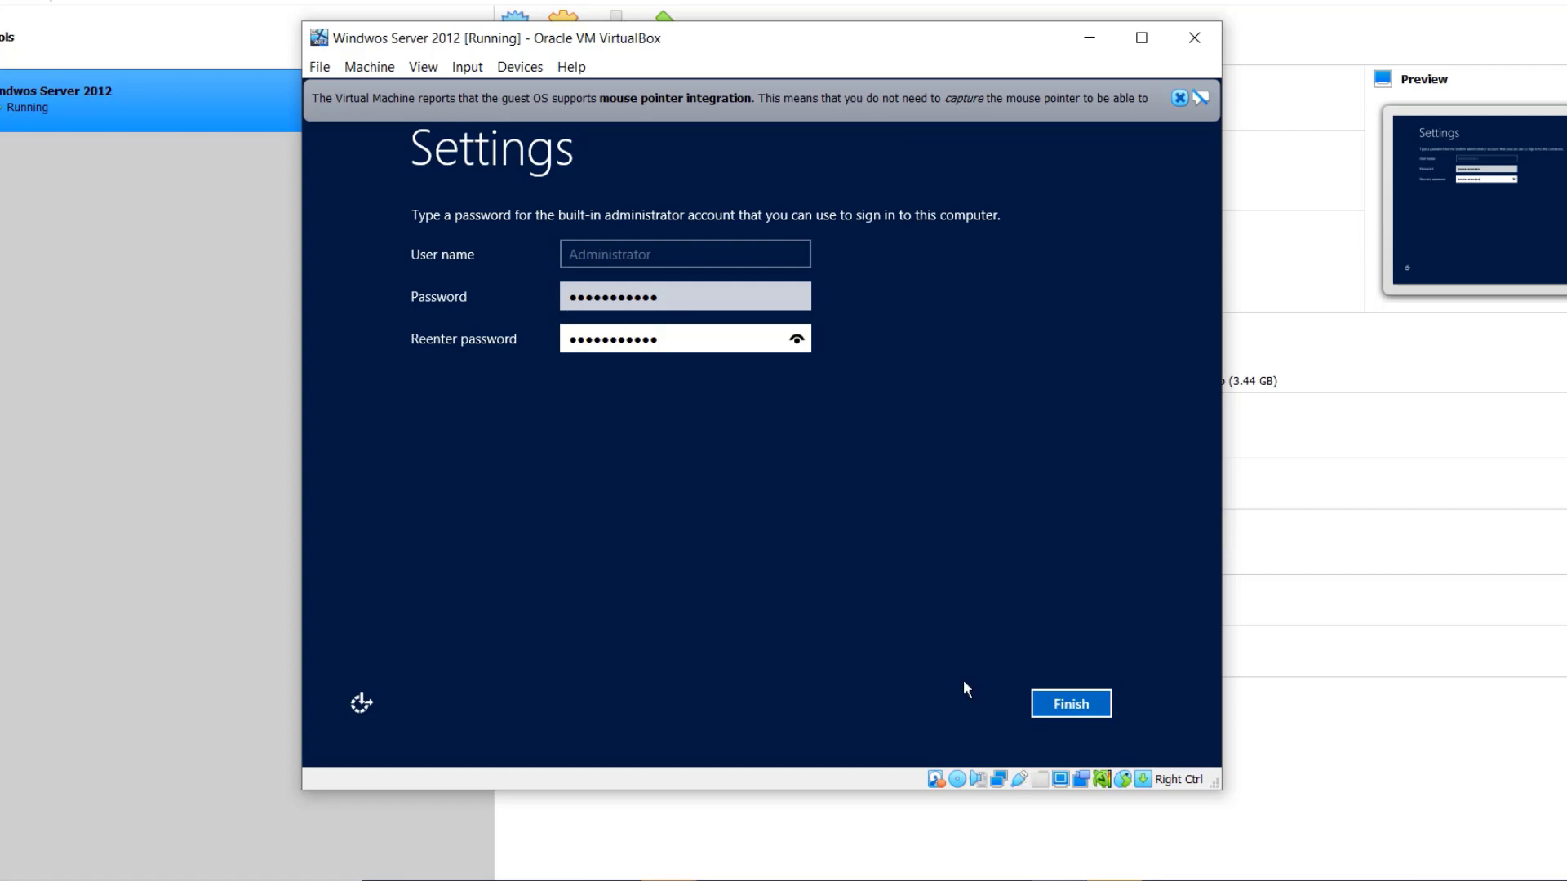
click(1082, 704)
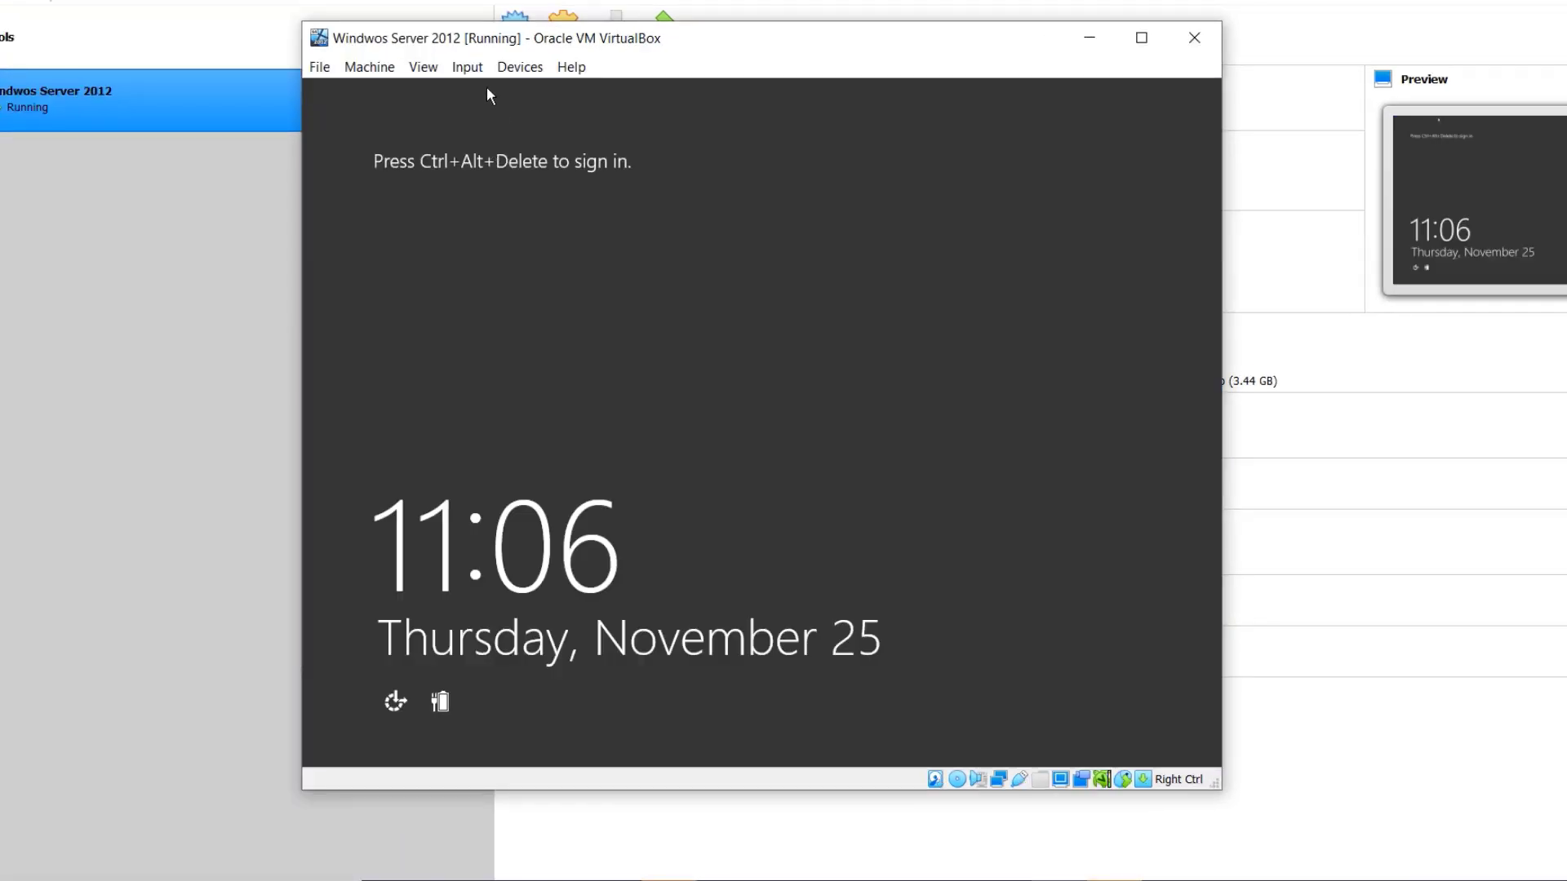
Step: Send Ctrl-Alt-Del to the virtual machine and sign in as Administrator with the account password
click(467, 67)
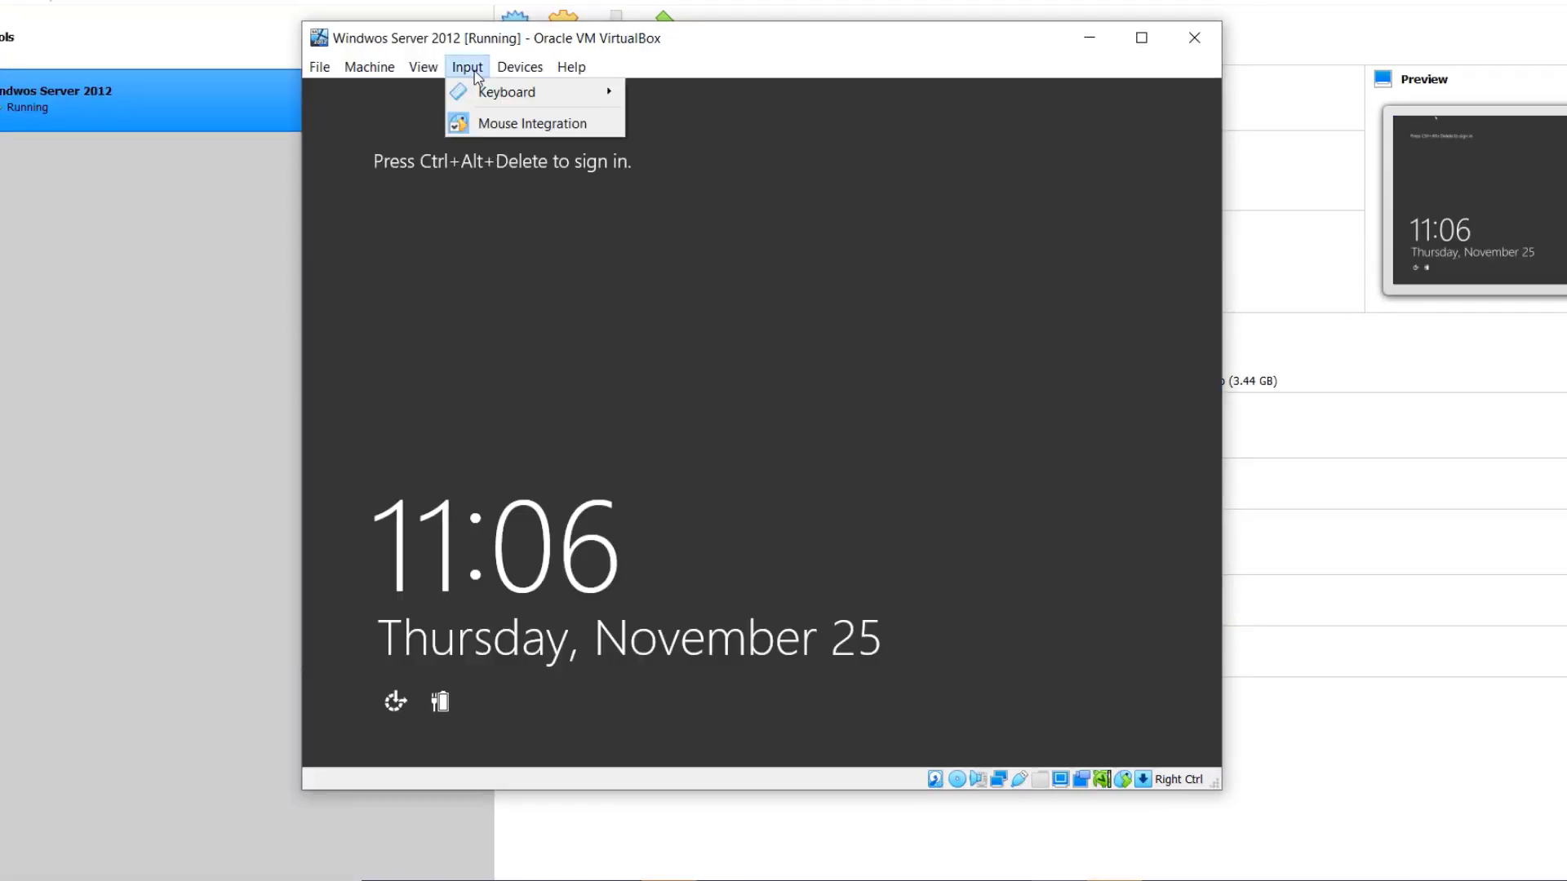
mouse_move(511, 100)
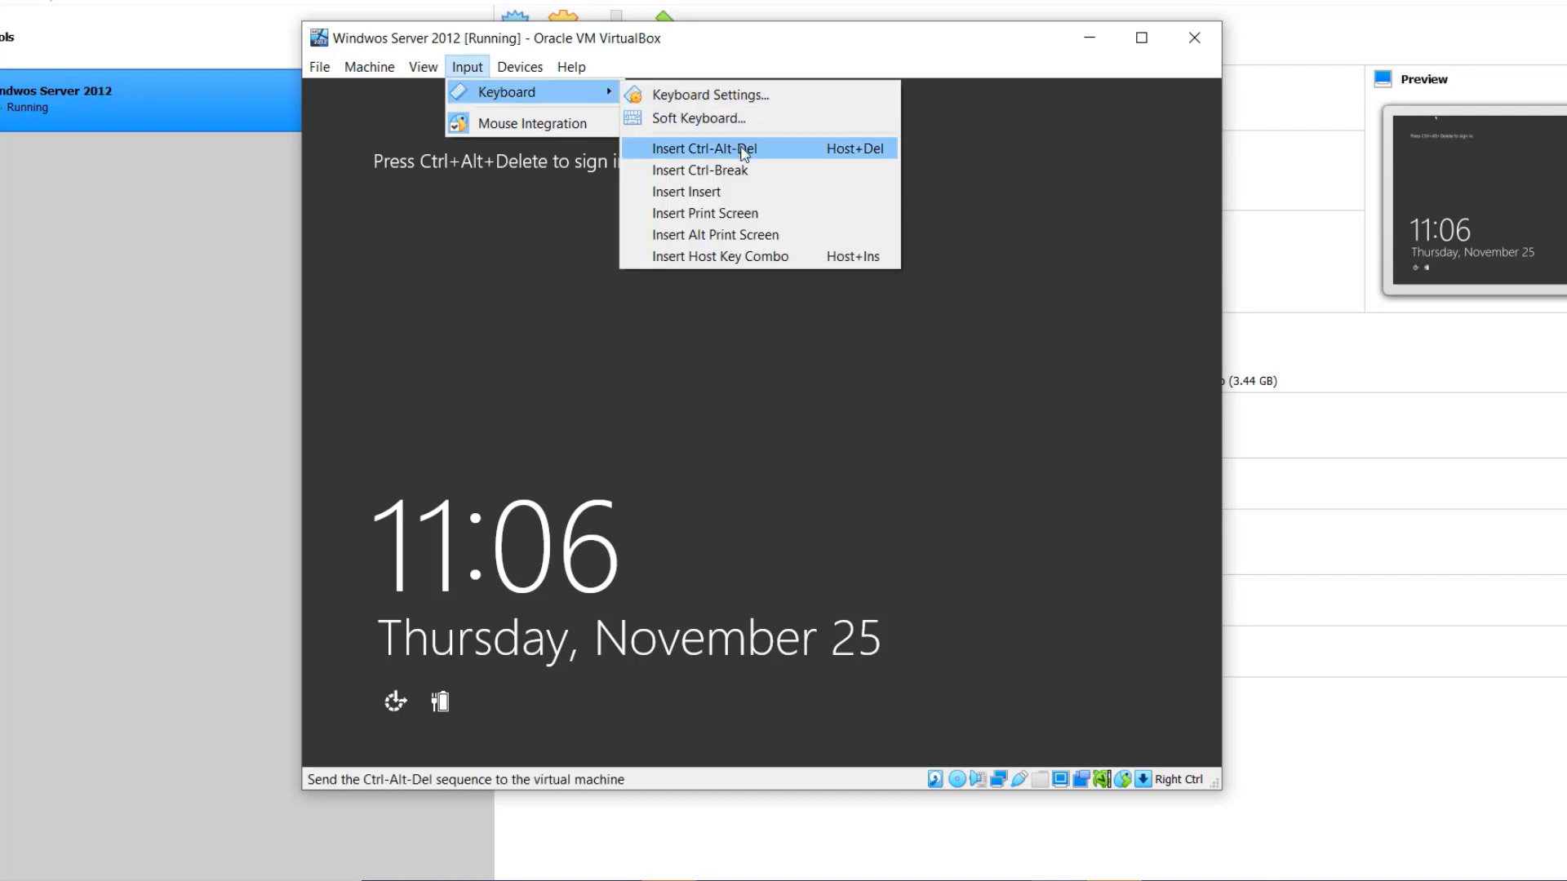
click(744, 154)
text(************)
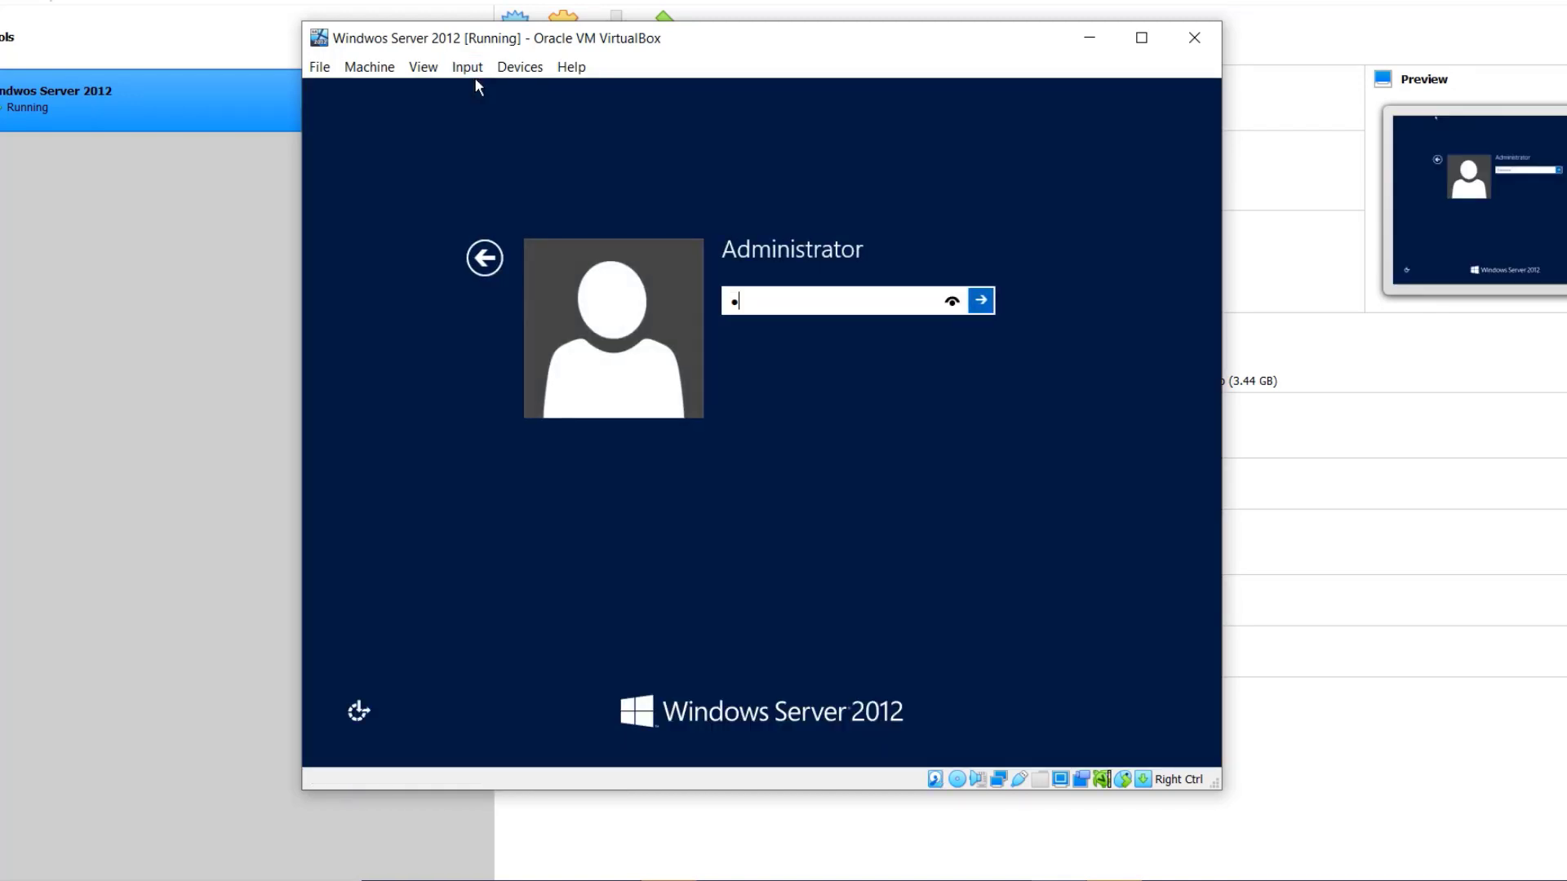
key(Return)
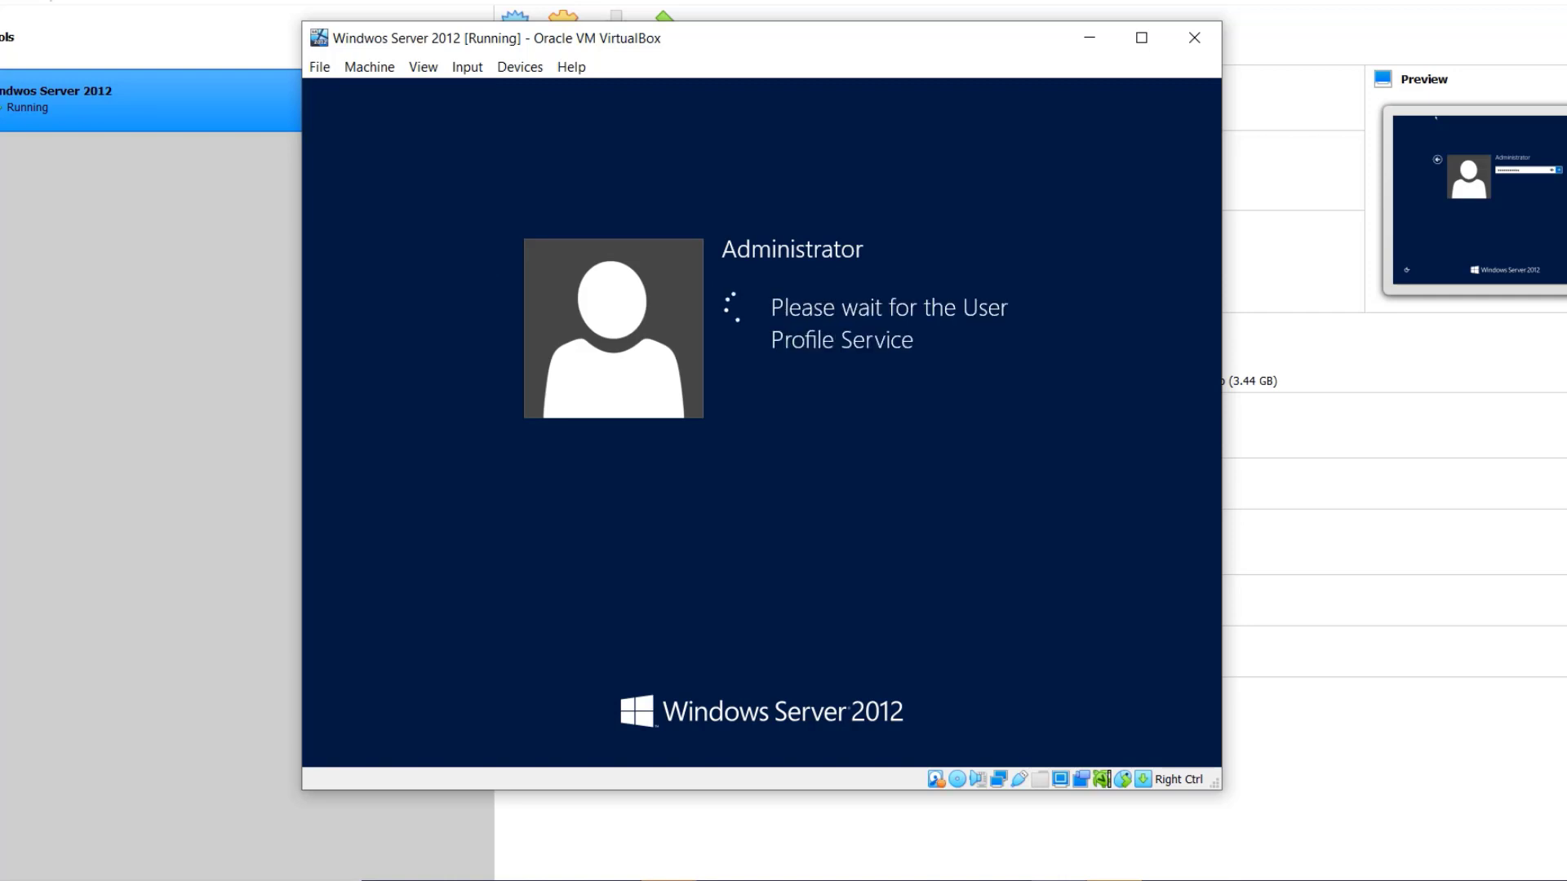